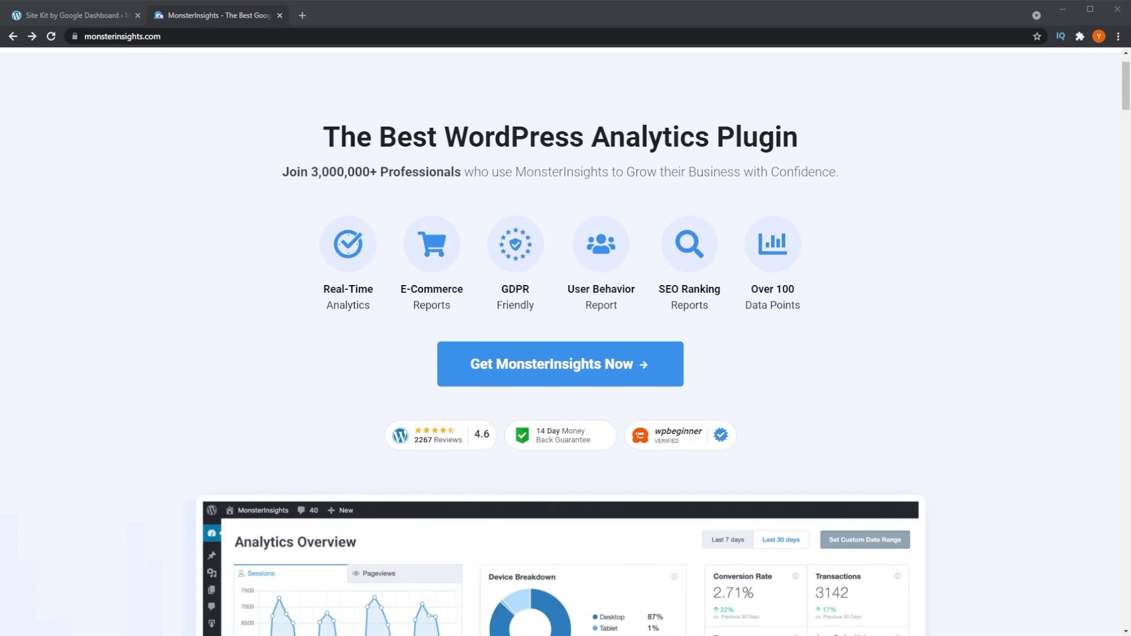
# - Review the MonsterInsights home page and compare the features and prices of the Agency, Pro and Plus plans
pyautogui.scroll(-6, 942, 536)
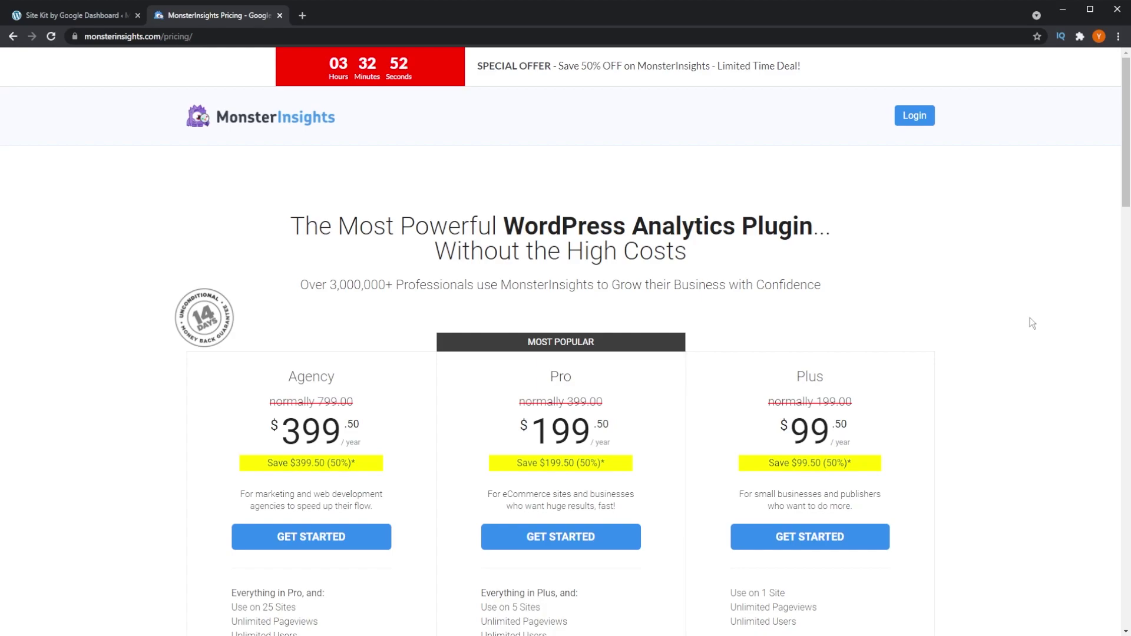
pyautogui.scroll(-2, 1029, 319)
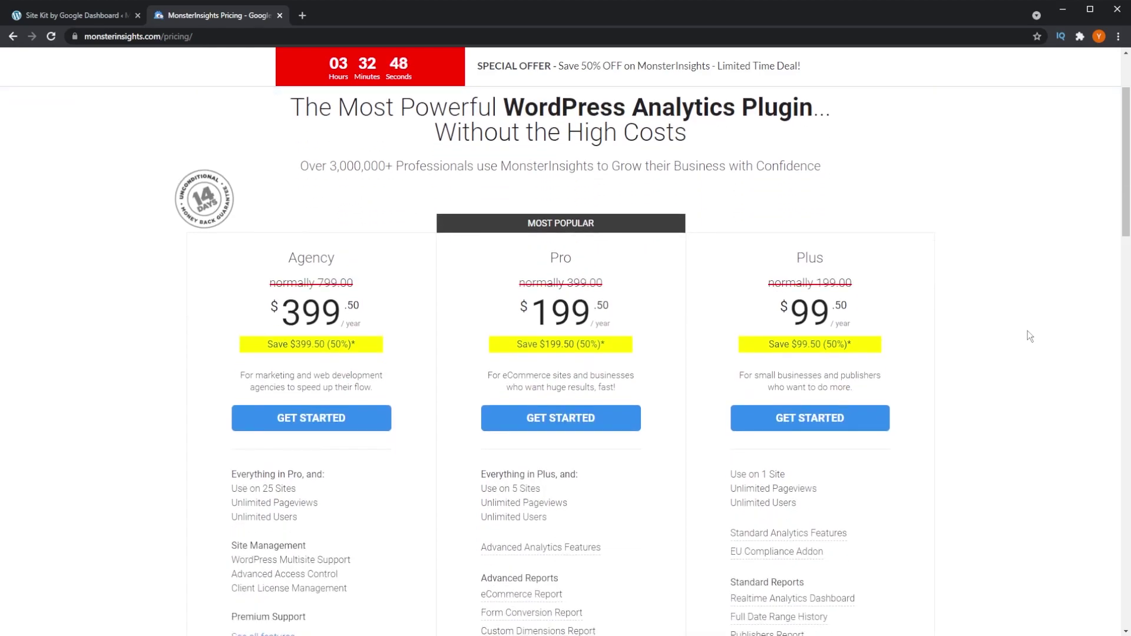
pyautogui.scroll(-1, 1027, 335)
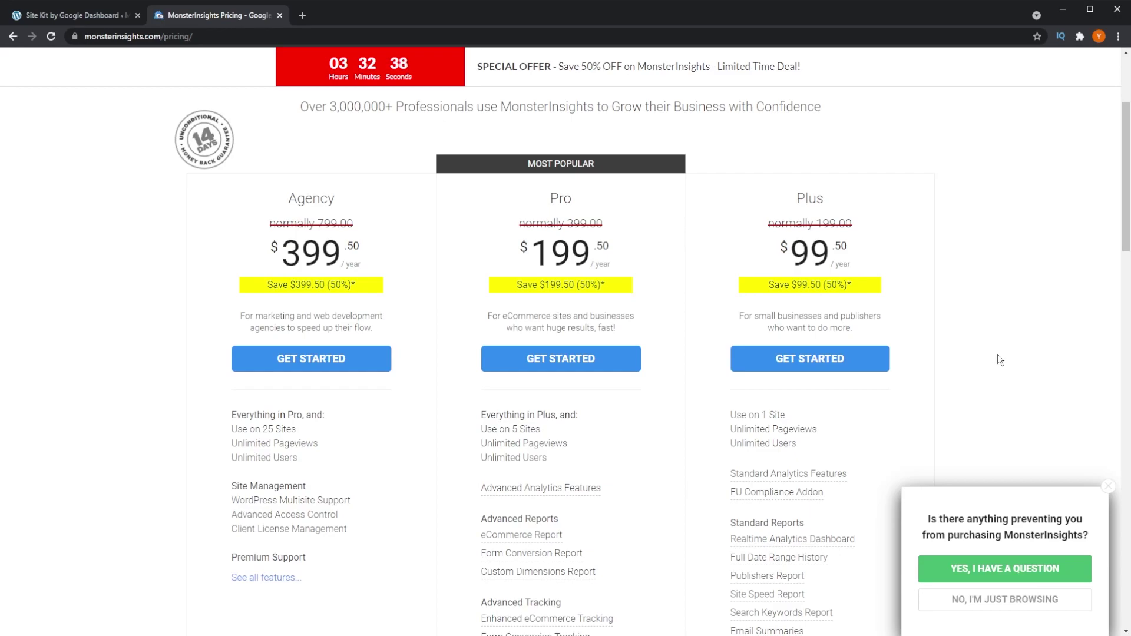
pyautogui.scroll(-3, 1034, 341)
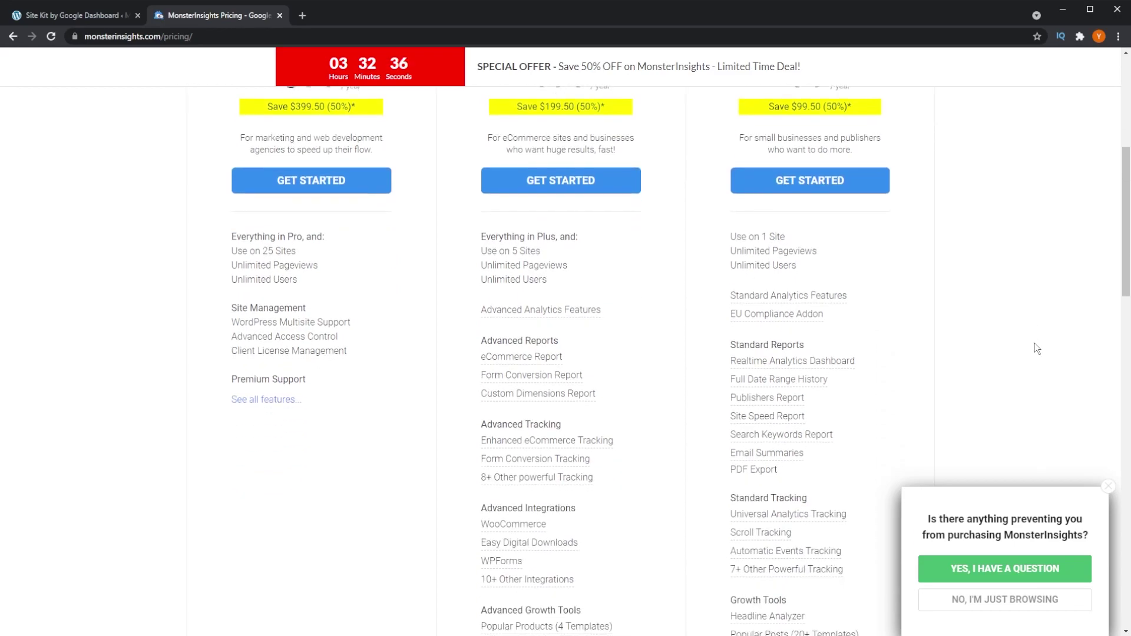
pyautogui.scroll(-2, 1012, 416)
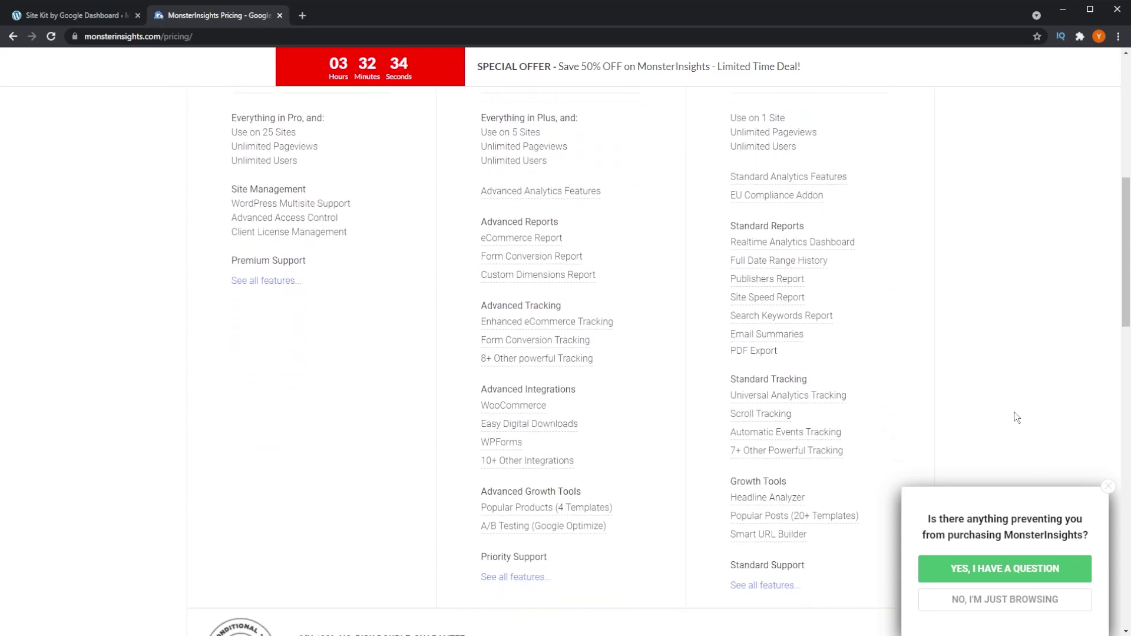
pyautogui.scroll(1, 1017, 418)
pyautogui.scroll(8, 1016, 418)
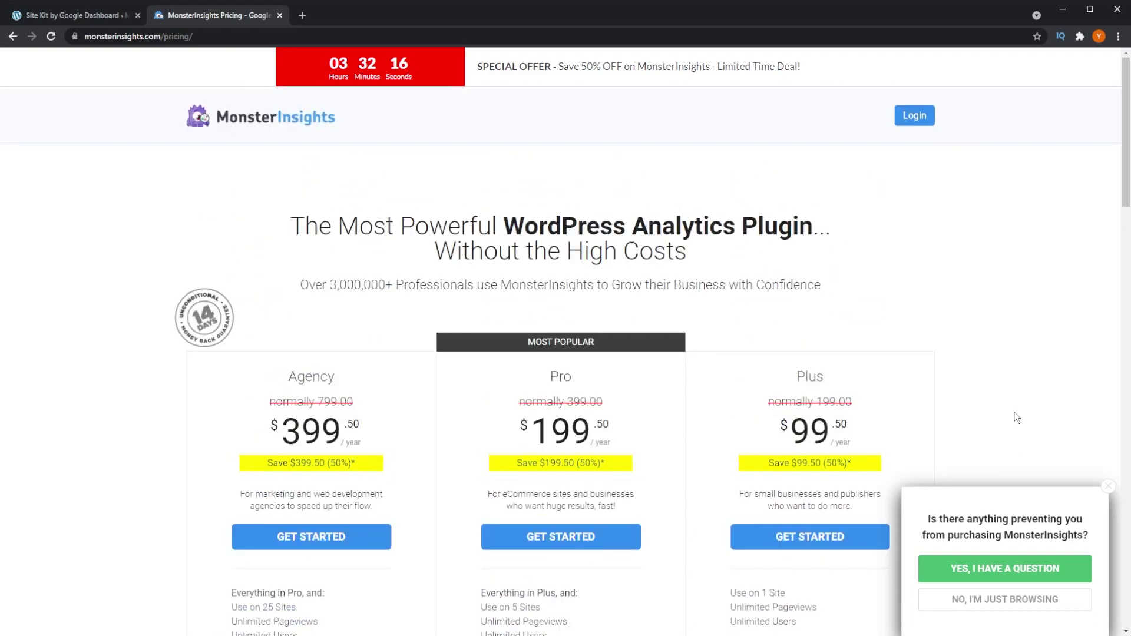
# - Switch to the WordPress Site Kit dashboard and review its traffic, search funnel, acquisition and page speed sections
pyautogui.hotkey('ctrl', '1')
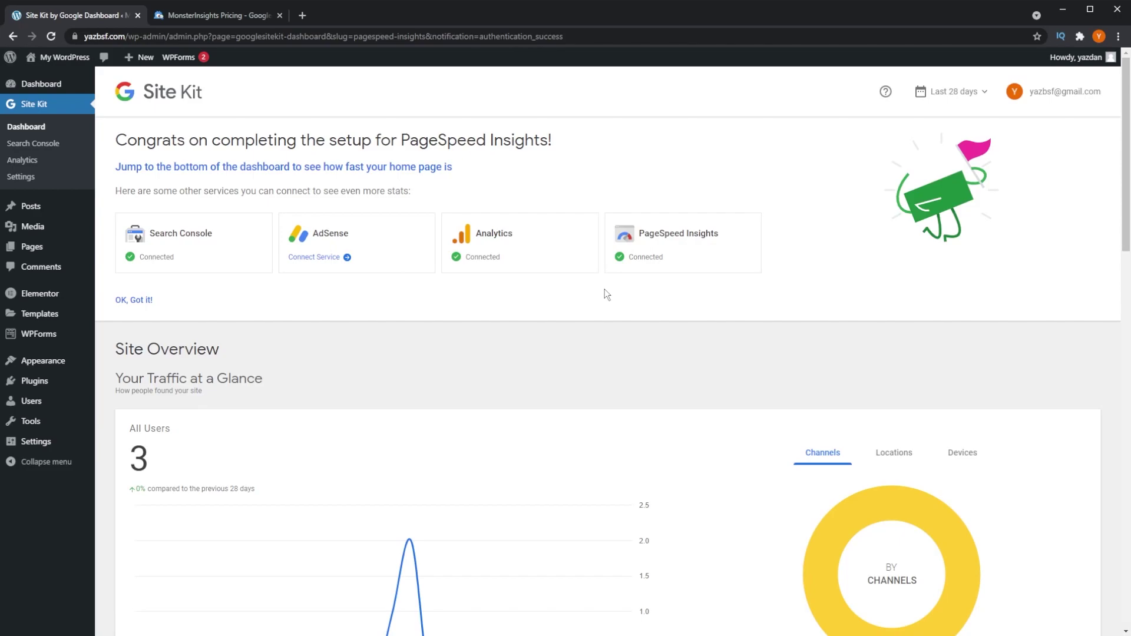
pyautogui.scroll(-5, 1054, 288)
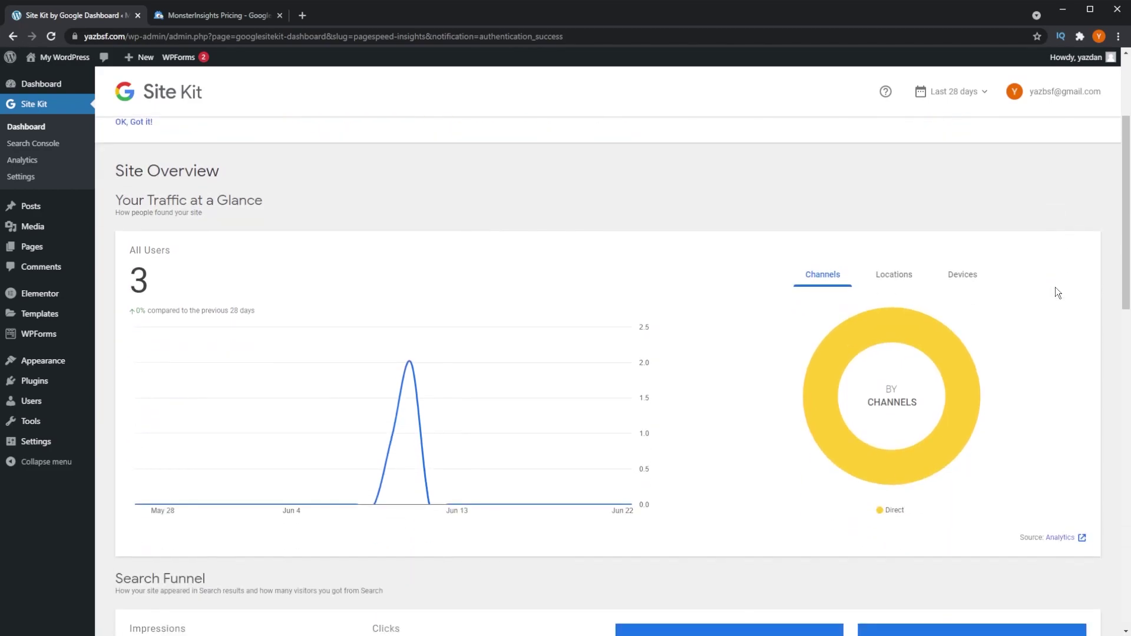
pyautogui.scroll(-6, 1055, 288)
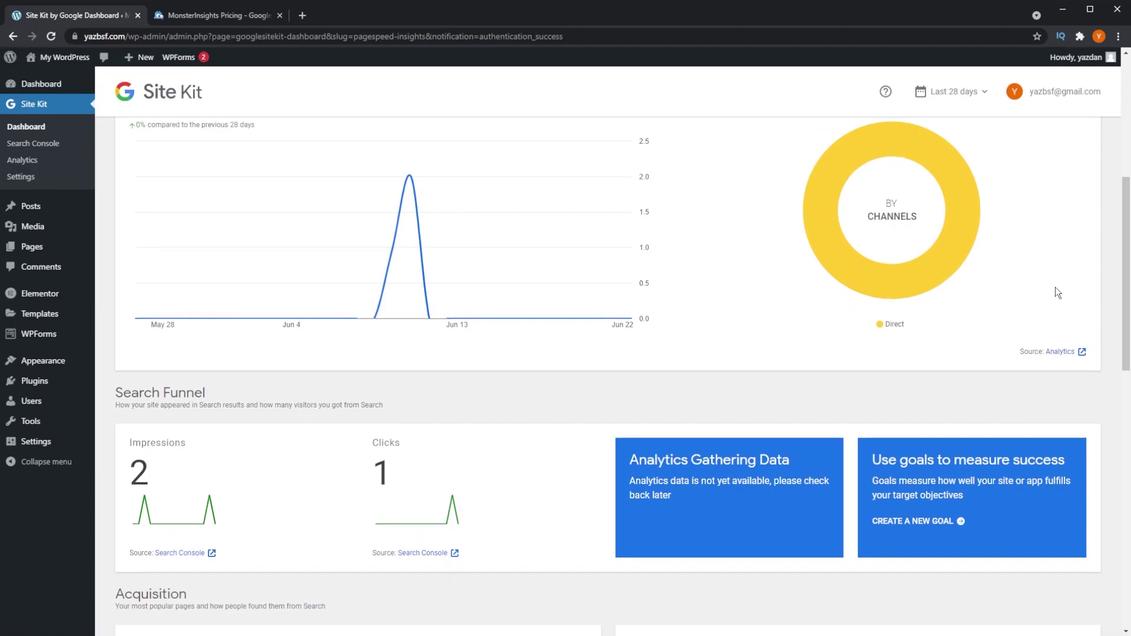
pyautogui.scroll(-2, 1054, 288)
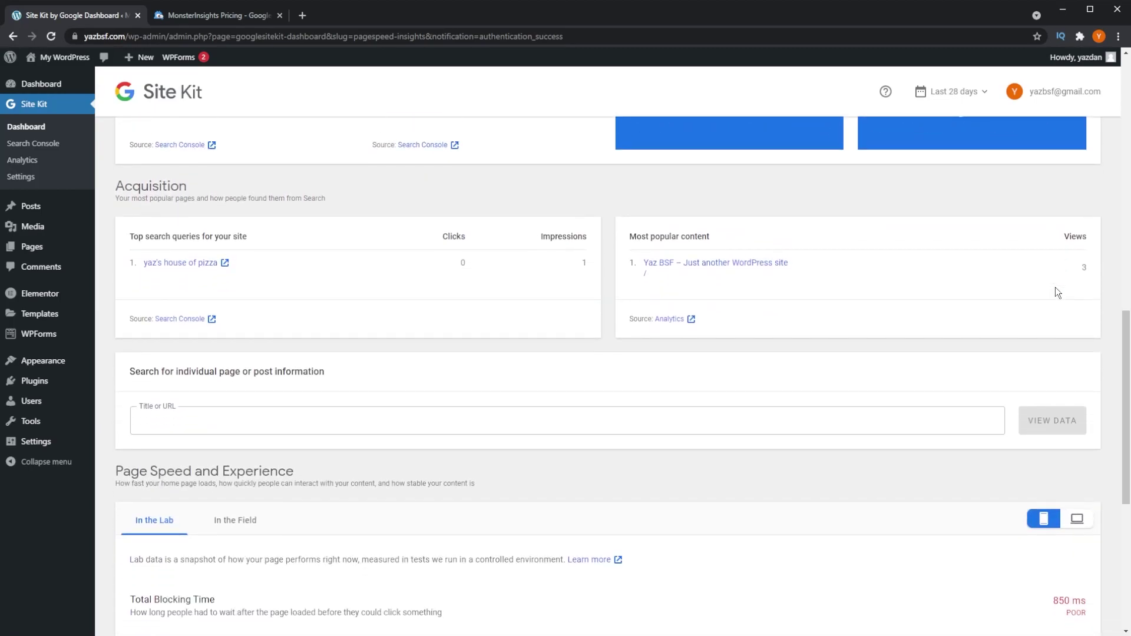
pyautogui.scroll(-5, 1055, 288)
pyautogui.scroll(13, 1055, 287)
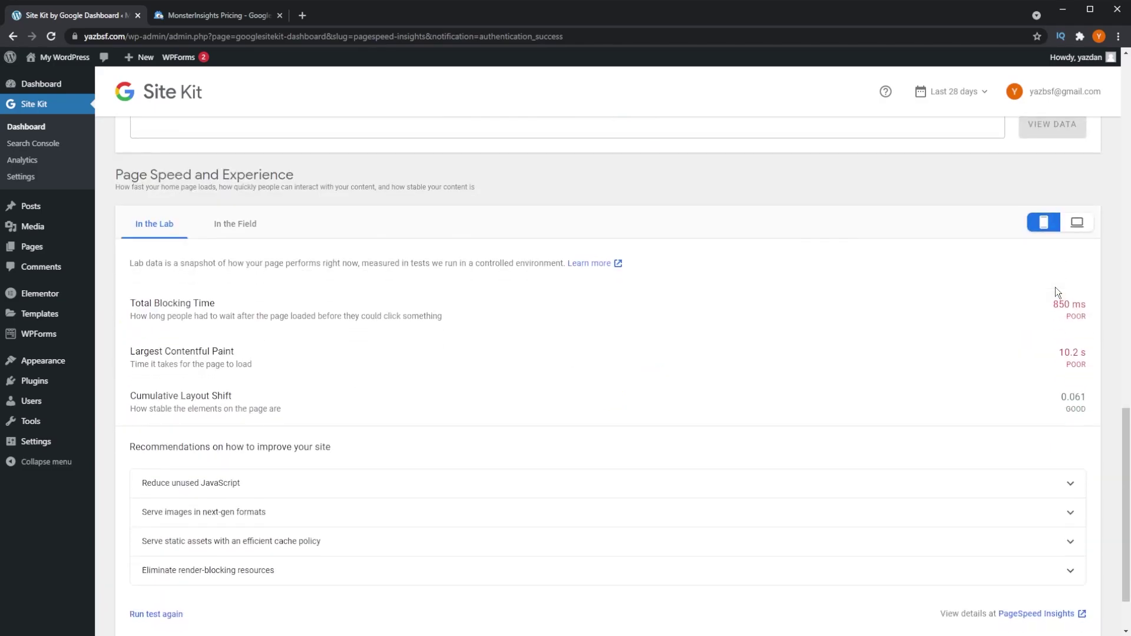
pyautogui.scroll(3, 1055, 287)
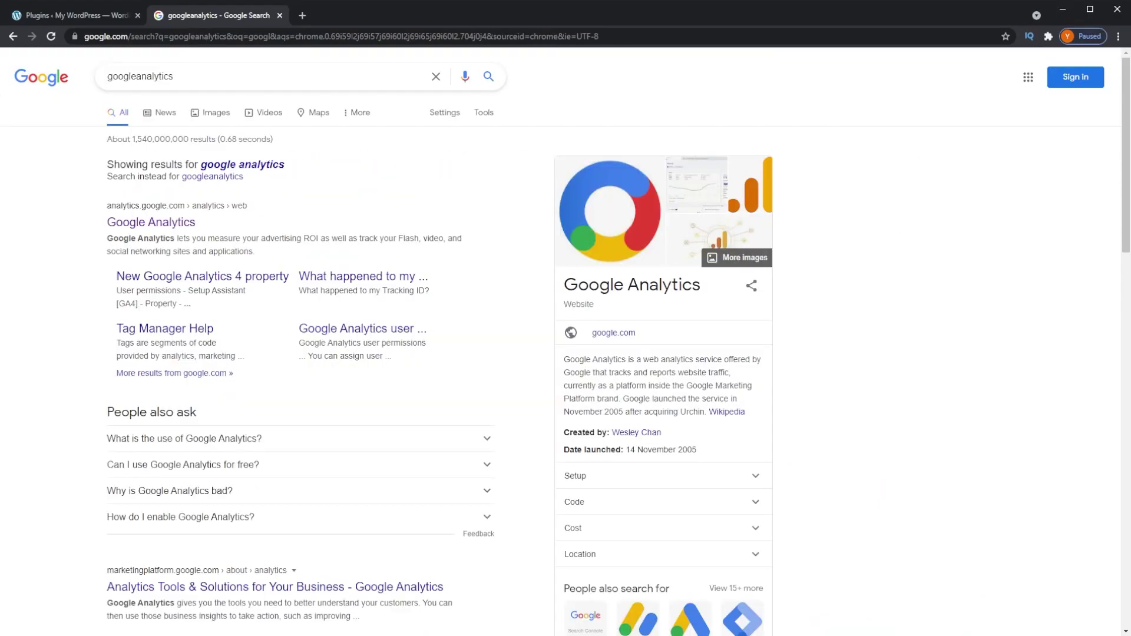
# - Open Google Analytics from the search results and sign in with the second saved Google account
pyautogui.click(167, 226)
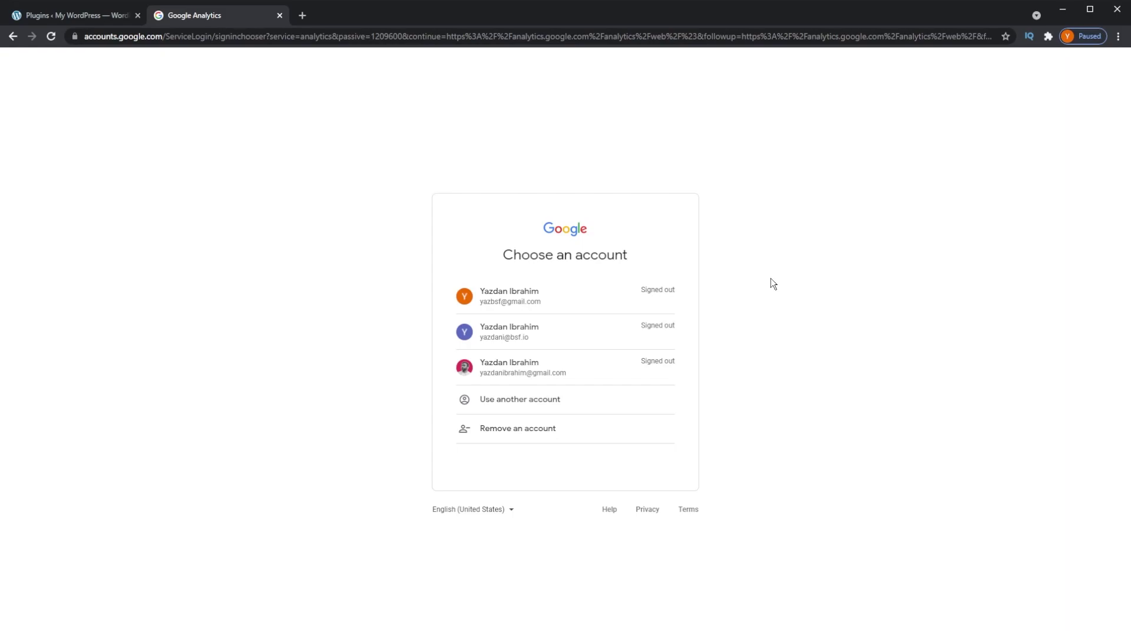
pyautogui.click(557, 338)
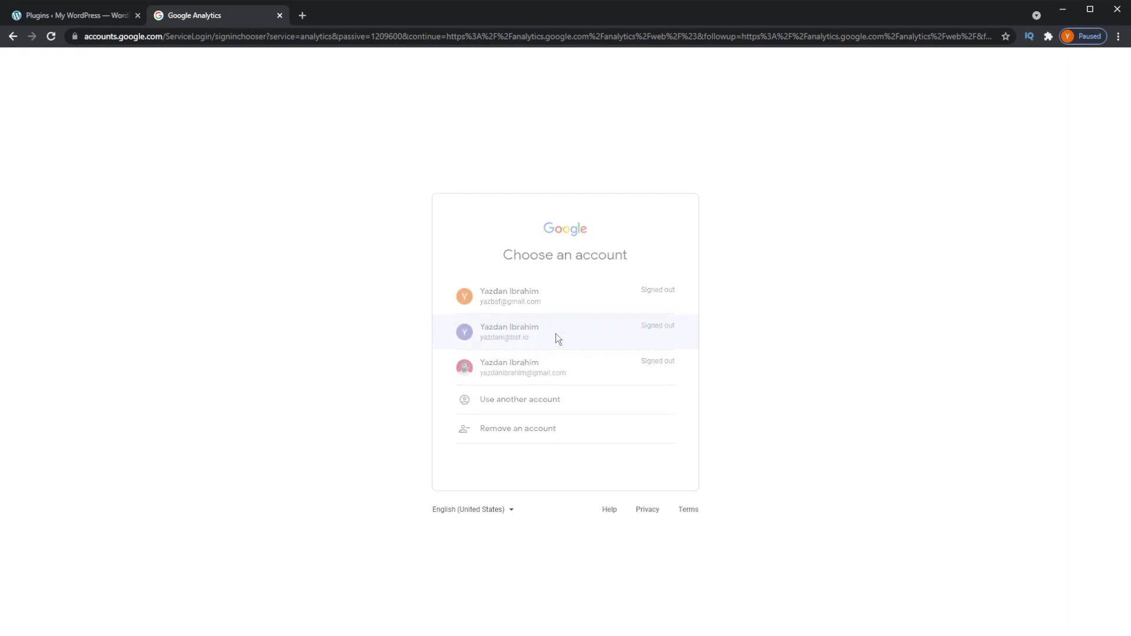
pyautogui.press('Return')
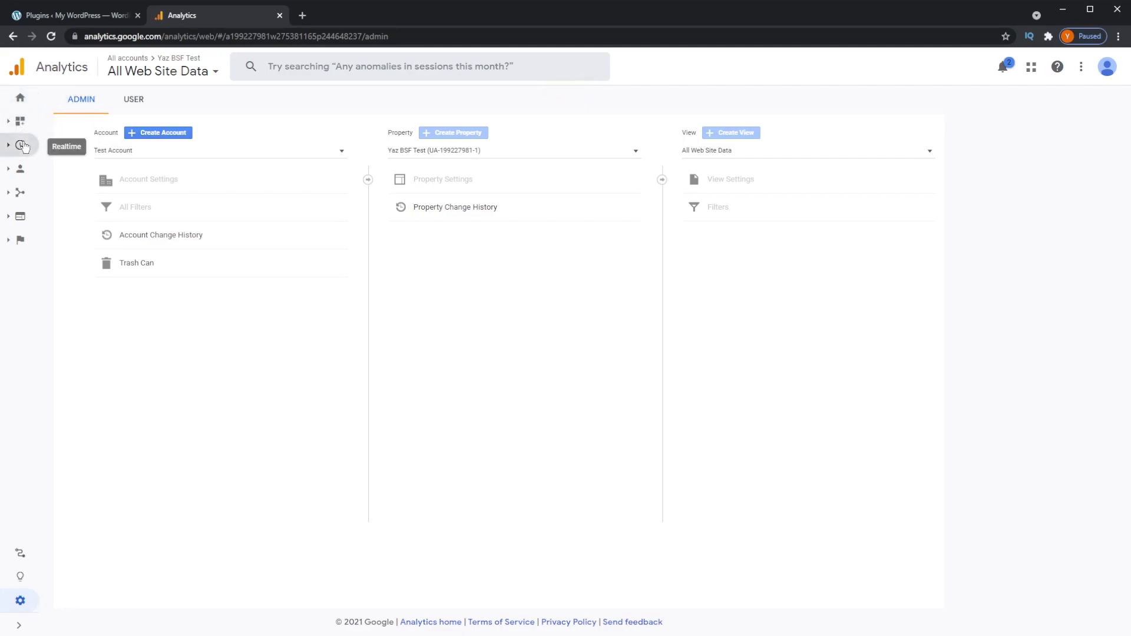
# - Start a new Analytics account named "Yaz BSF Test" in the admin area, keep the default data sharing settings and continue to property setup
pyautogui.click(21, 606)
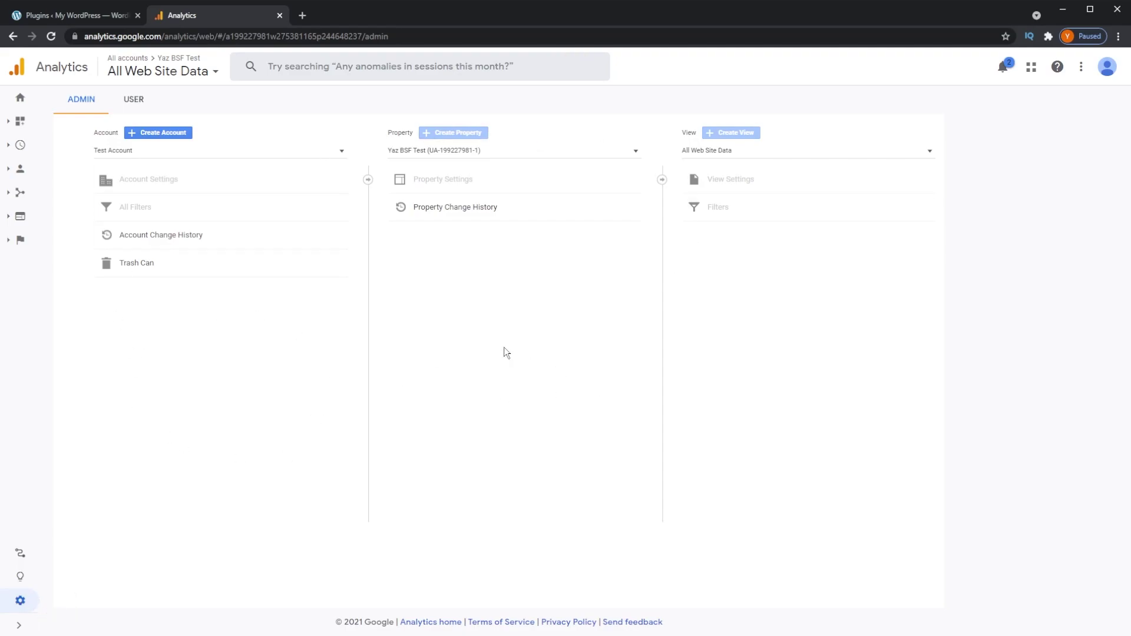
pyautogui.click(150, 134)
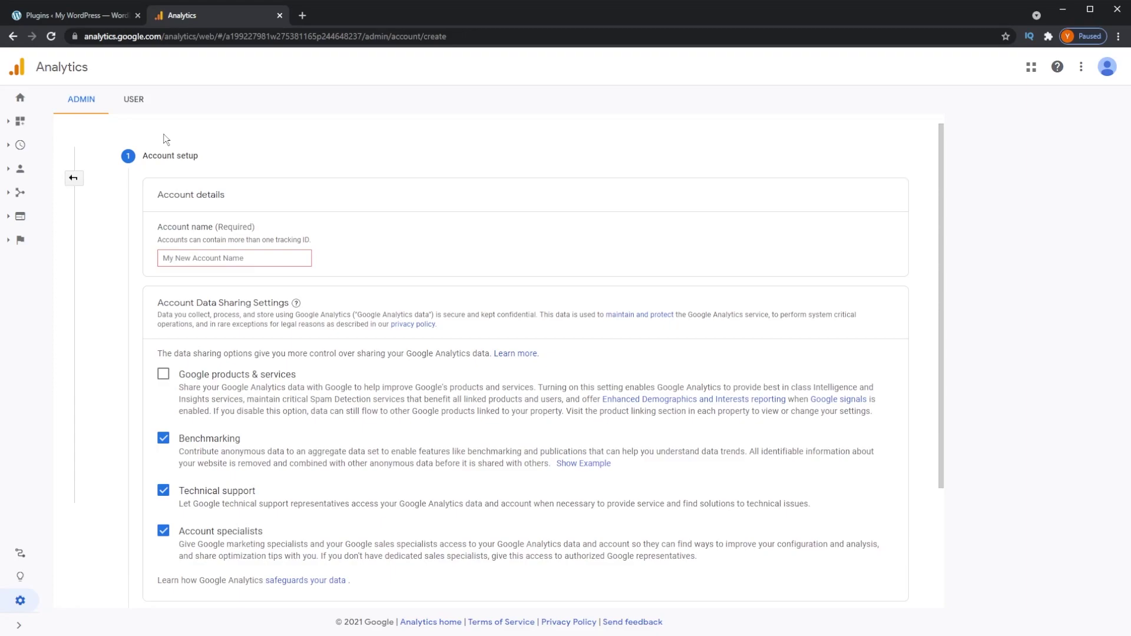
pyautogui.click(248, 260)
pyautogui.write('Yaz BSF Test')
pyautogui.scroll(-2, 320, 269)
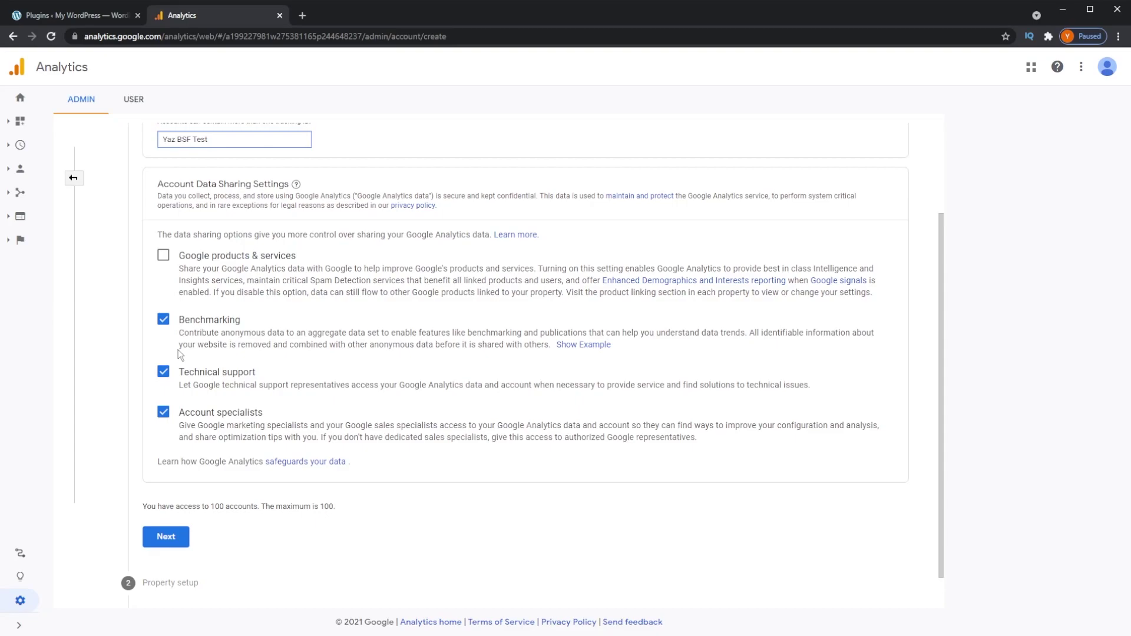
pyautogui.click(166, 538)
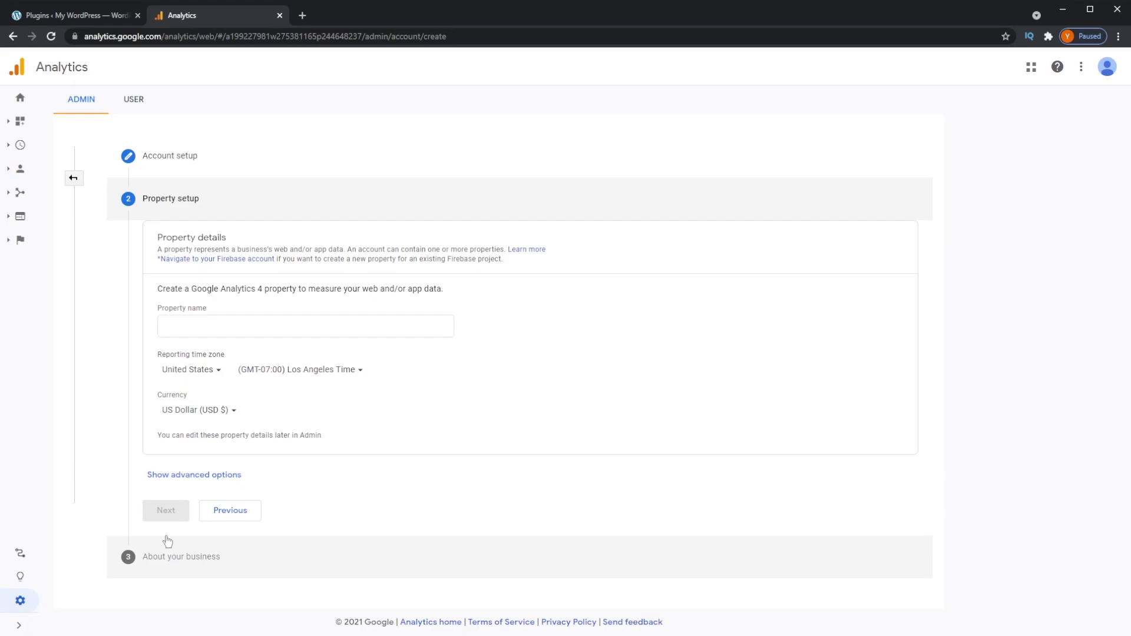
# - Name the new property "Yaz BSF Website"
pyautogui.click(288, 329)
pyautogui.write('Yaz BSF Web')
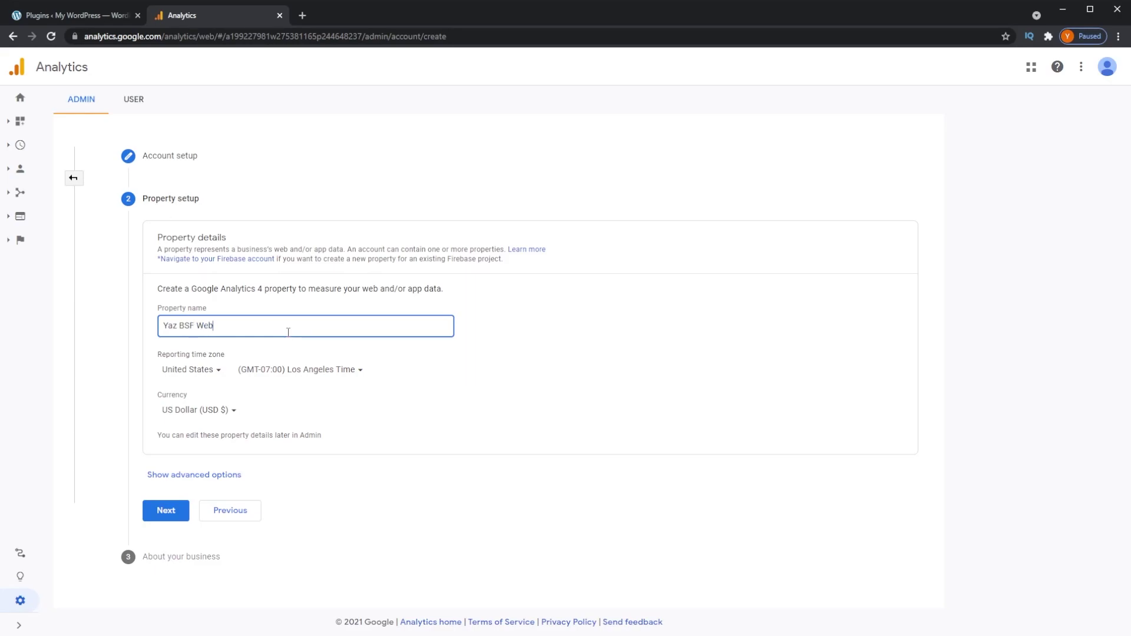
pyautogui.write('site')
# - Look up countries matching "new" for the reporting time zone and browse the available currencies without changing either setting
pyautogui.click(209, 374)
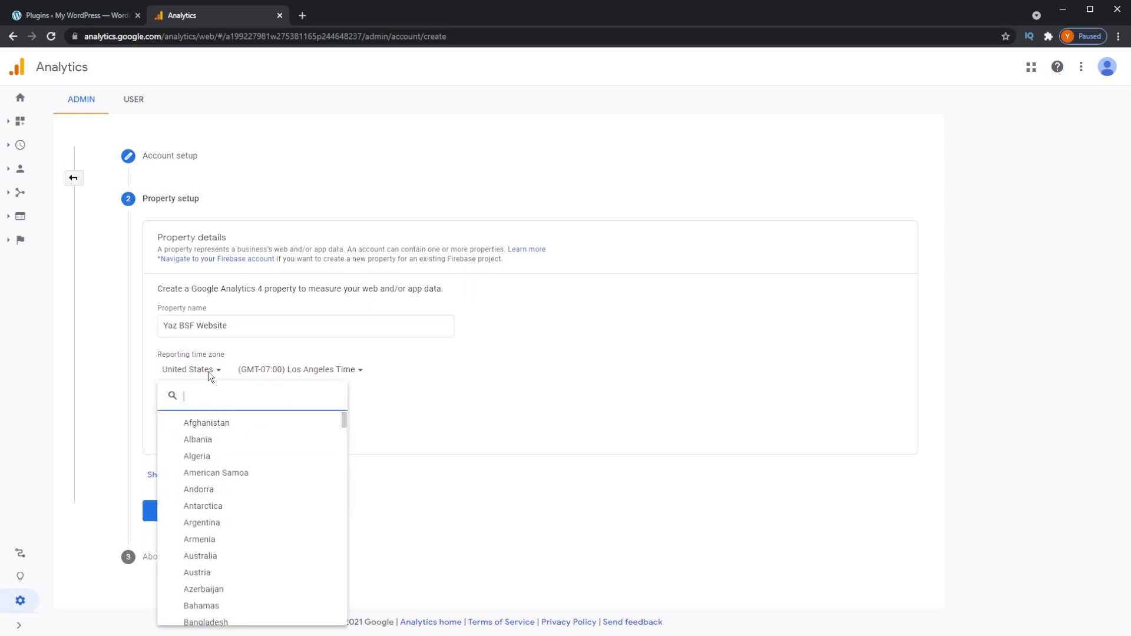
pyautogui.write('new')
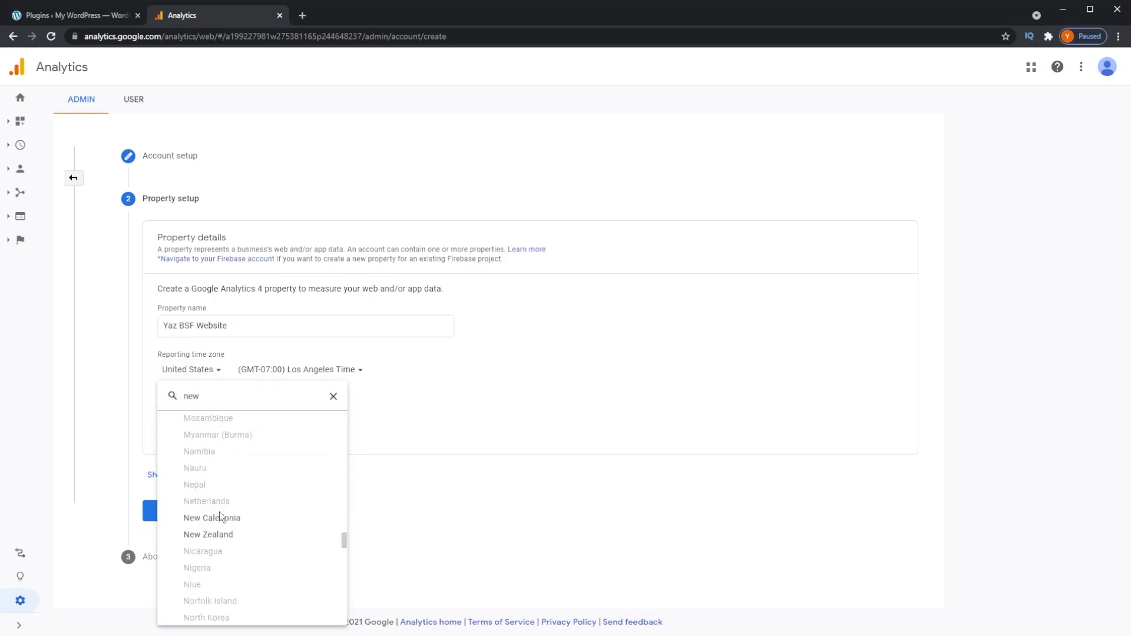
pyautogui.click(432, 396)
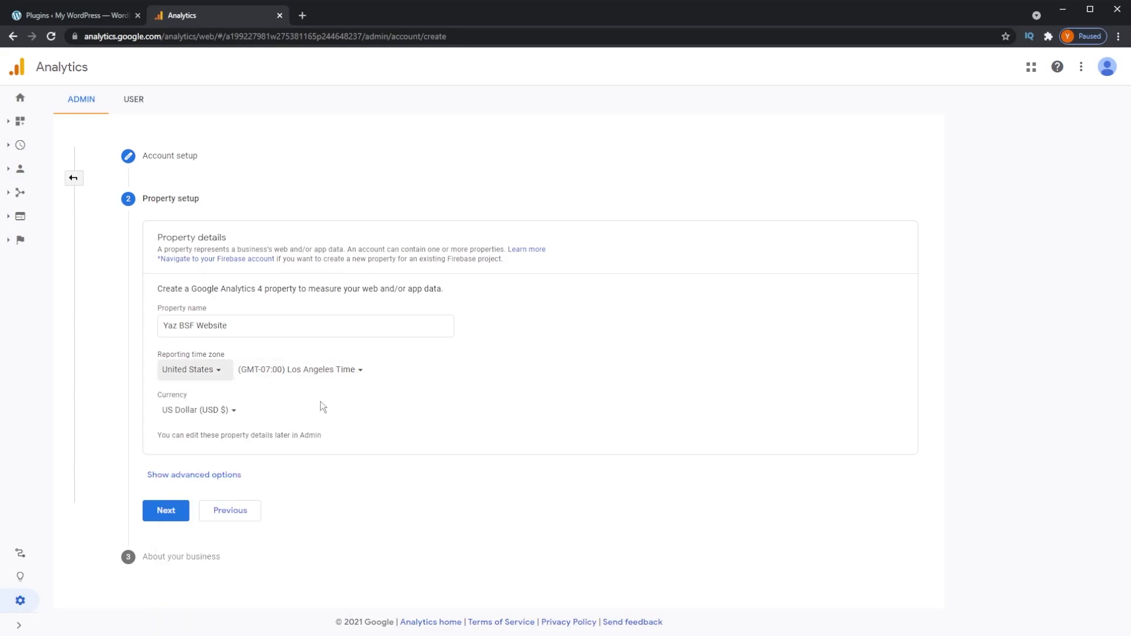
pyautogui.click(237, 417)
pyautogui.scroll(-10, 259, 336)
pyautogui.scroll(2, 259, 334)
pyautogui.scroll(10, 259, 329)
pyautogui.click(237, 416)
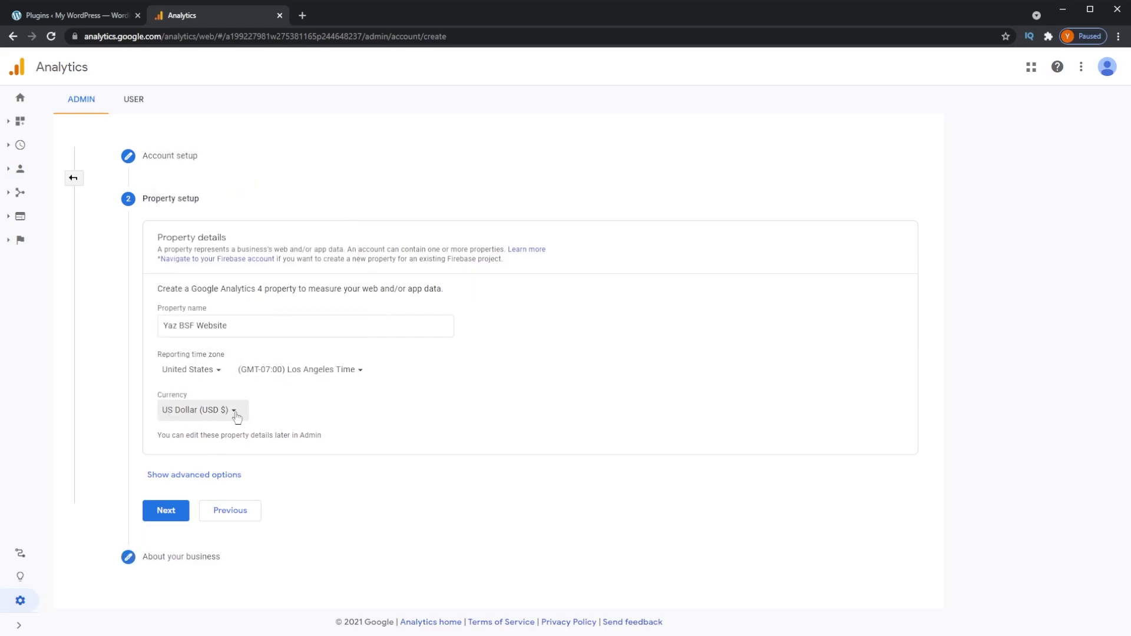
pyautogui.click(229, 475)
pyautogui.scroll(-1, 228, 480)
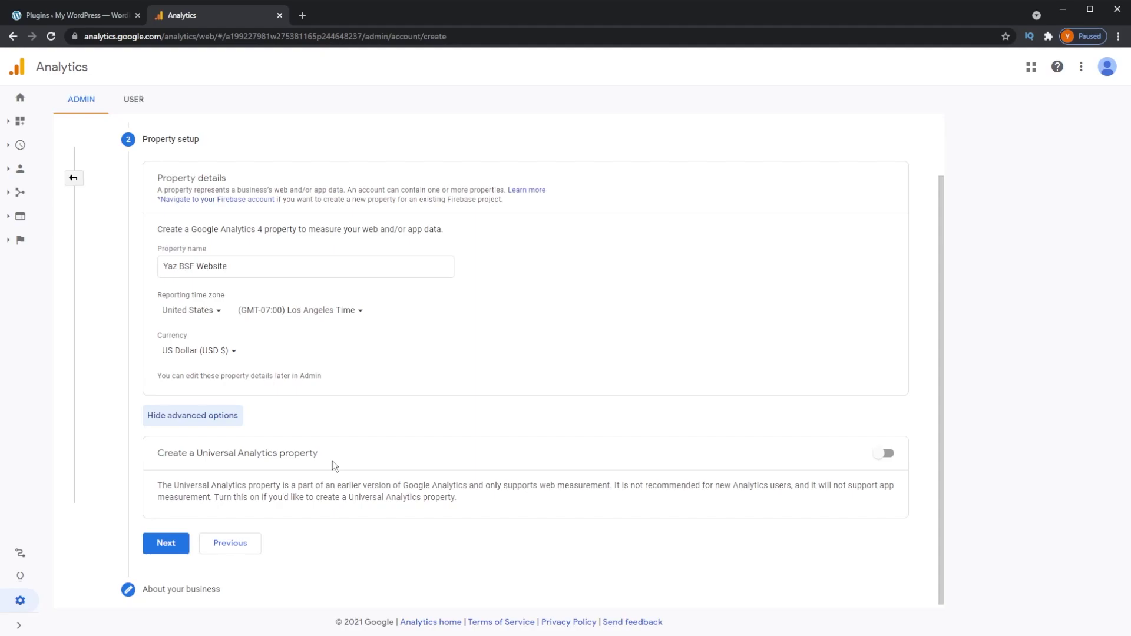
pyautogui.click(885, 455)
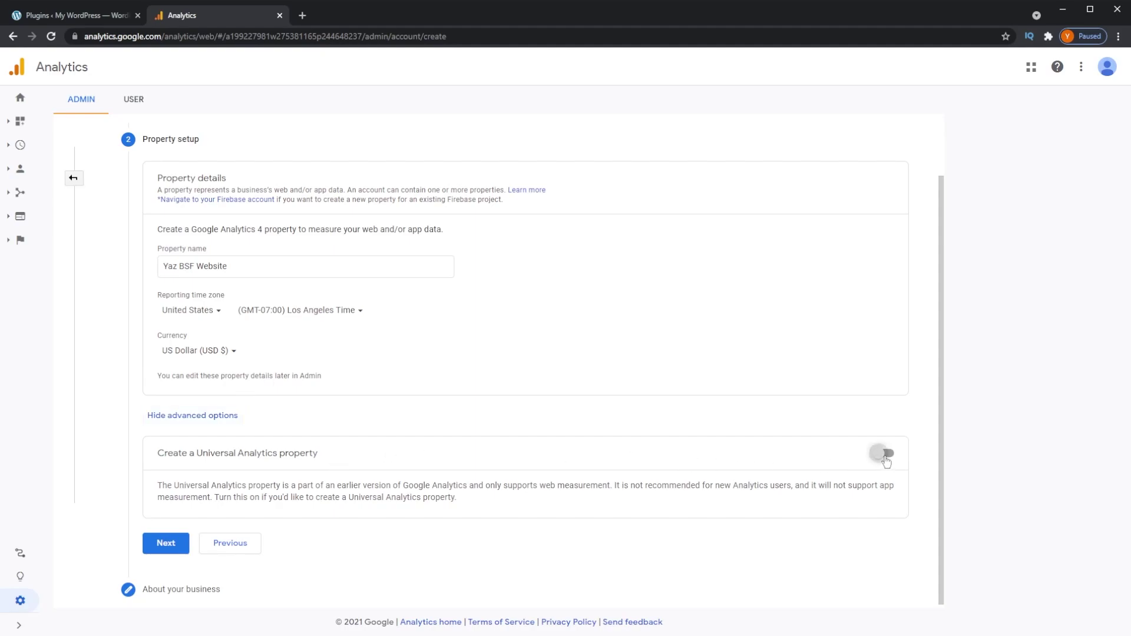
pyautogui.scroll(-2, 819, 463)
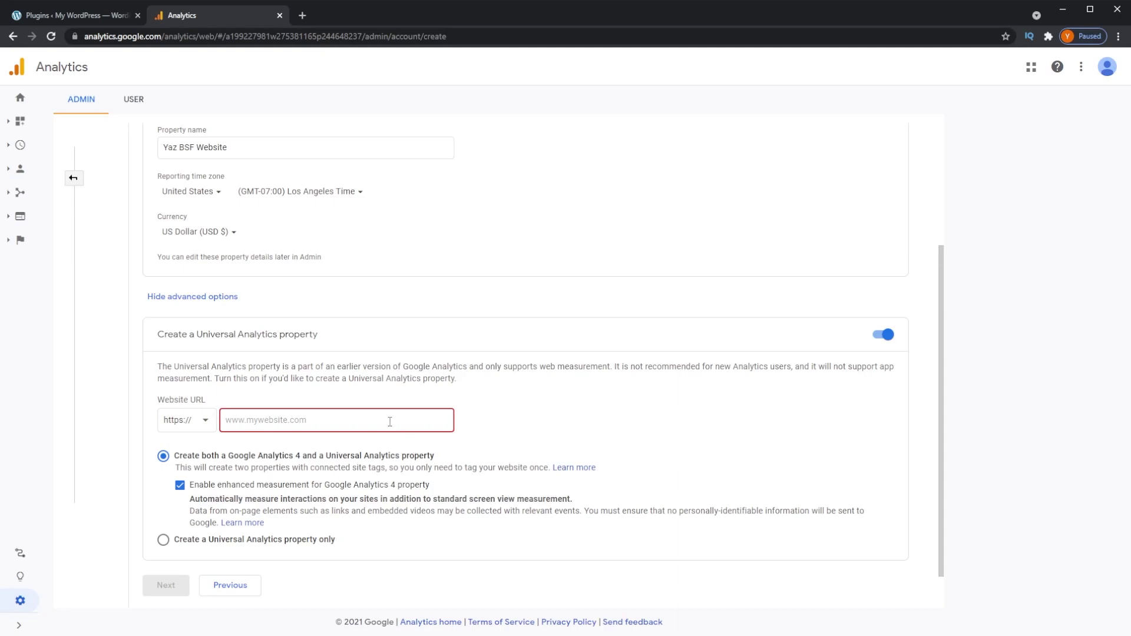
pyautogui.write('www.yazbsf.com')
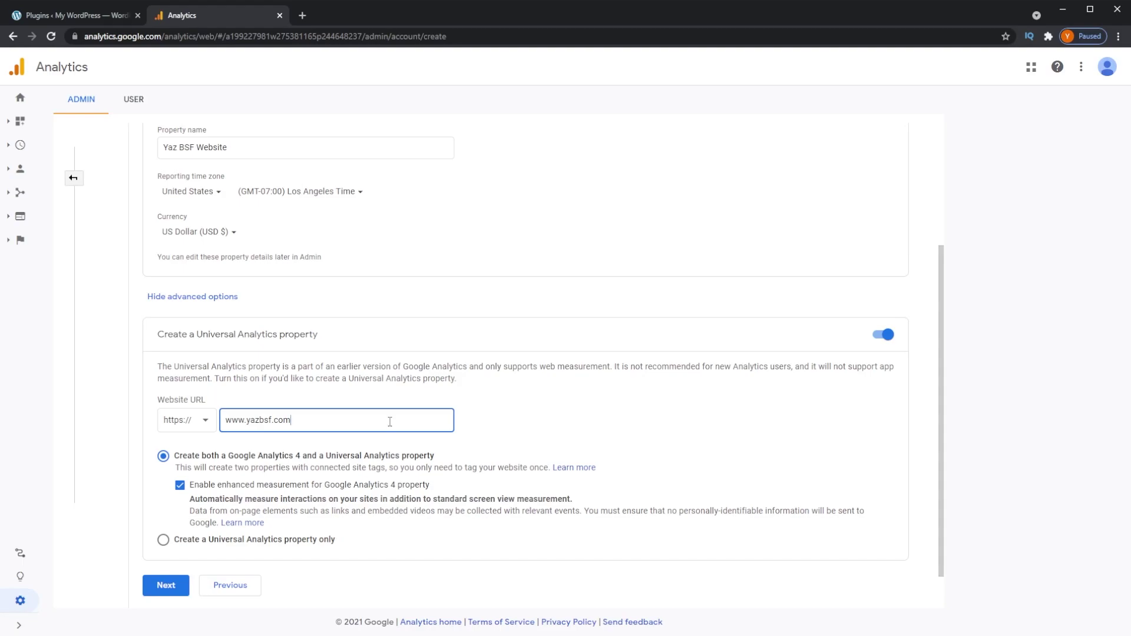
pyautogui.click(165, 542)
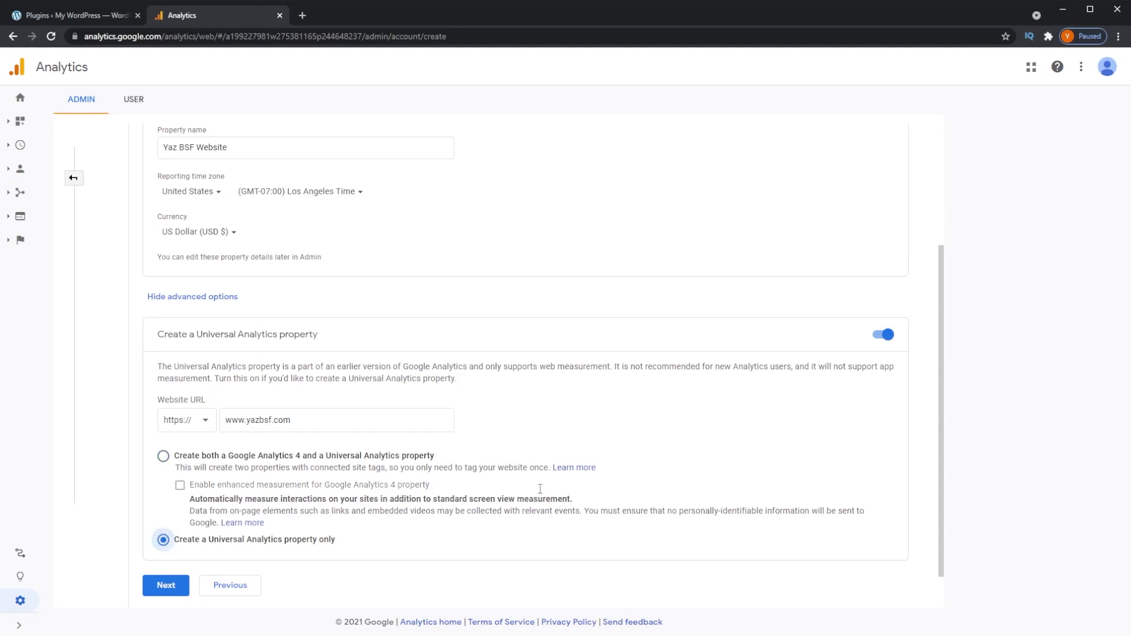
pyautogui.click(189, 583)
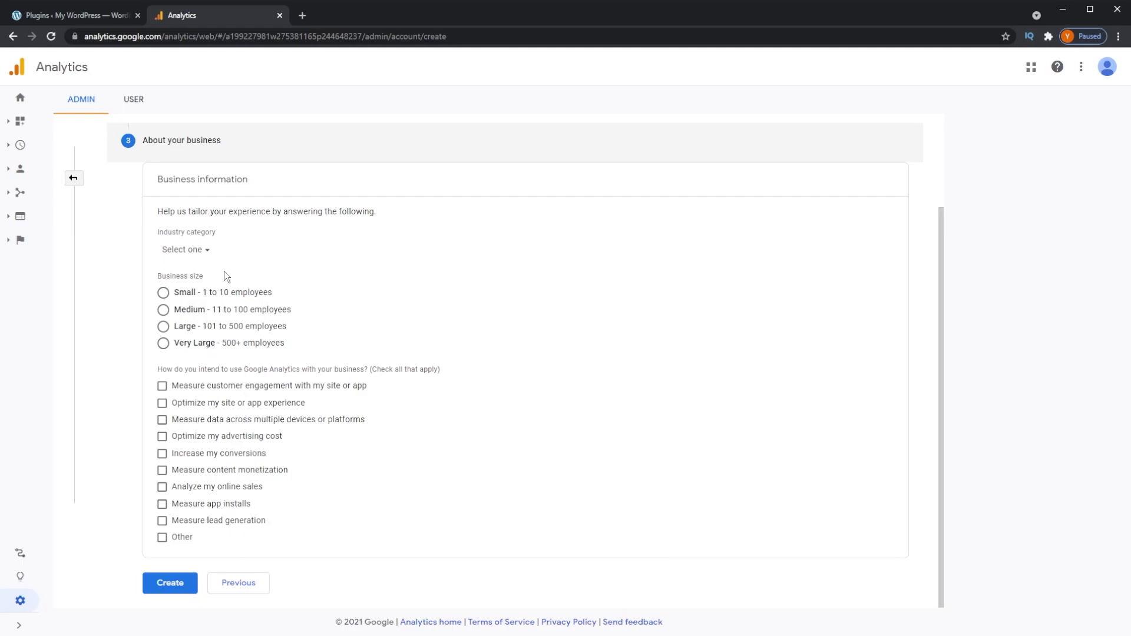
# - Set the industry category to Food & Drink and the business size to Small - 1 to 10 employees
pyautogui.click(199, 252)
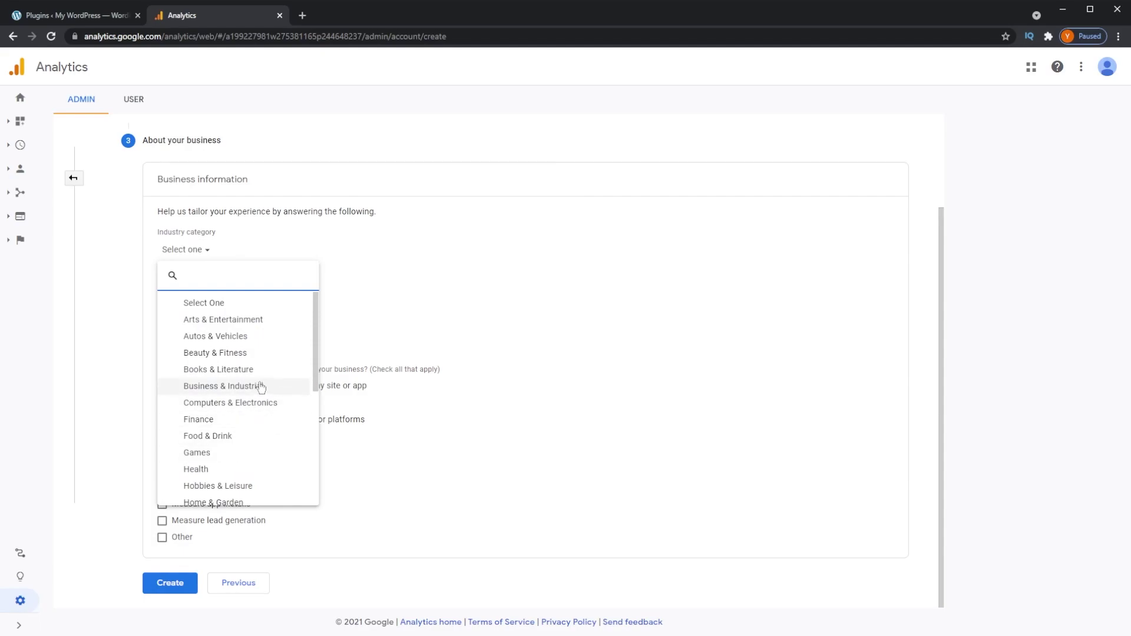
pyautogui.click(227, 437)
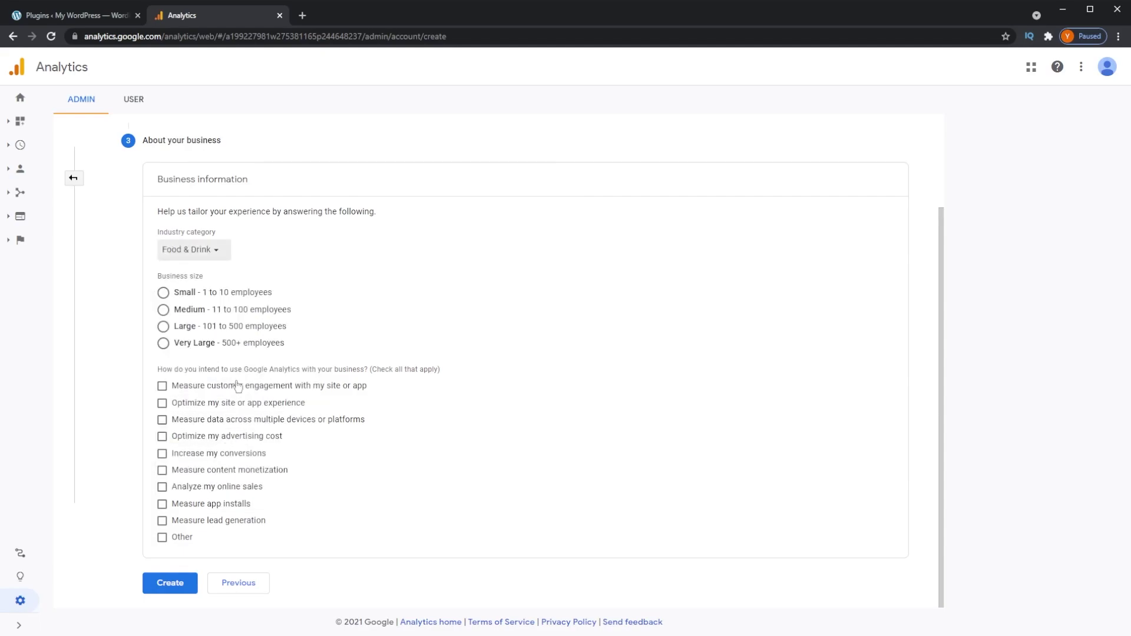
pyautogui.click(190, 294)
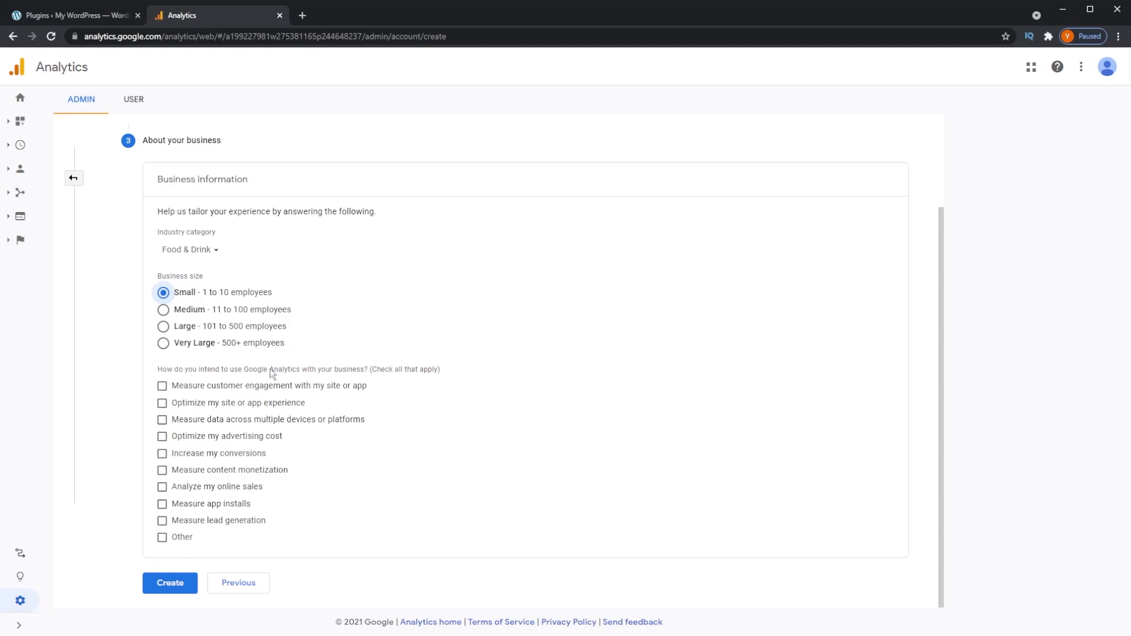
# - Select every intended use of Google Analytics except Other and submit the new account for creation
pyautogui.click(264, 389)
pyautogui.click(252, 406)
pyautogui.click(245, 421)
pyautogui.click(241, 437)
pyautogui.click(239, 454)
pyautogui.click(238, 471)
pyautogui.click(227, 489)
pyautogui.click(218, 506)
pyautogui.click(213, 521)
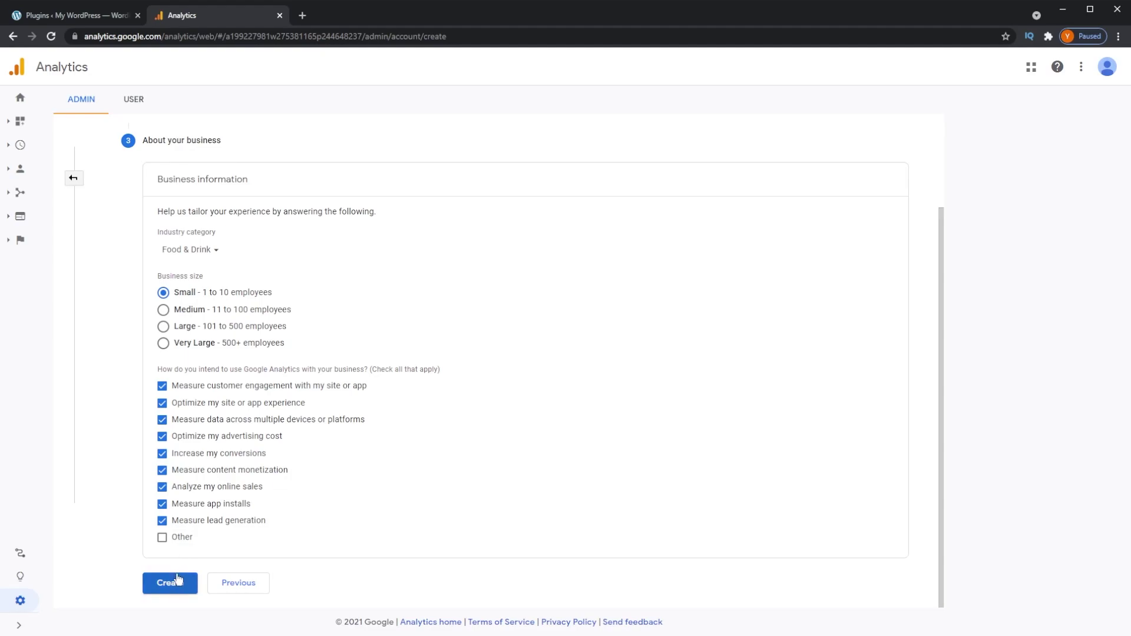
pyautogui.click(176, 584)
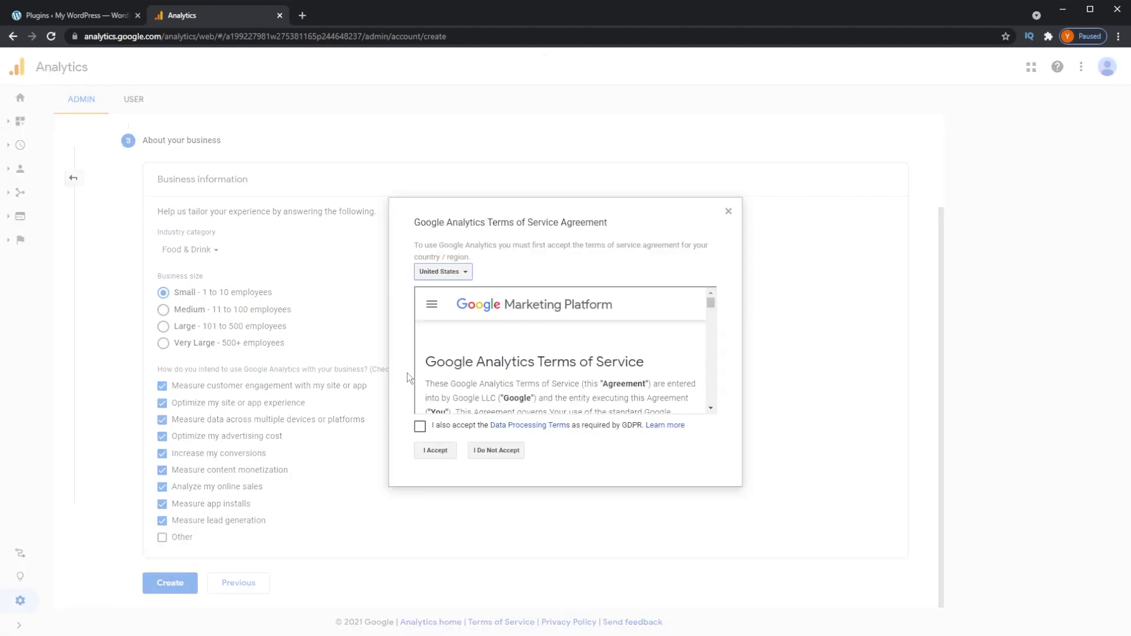
# - Accept the Data Processing Terms required by GDPR and the Google Analytics Terms of Service for United States
pyautogui.click(420, 427)
pyautogui.click(434, 451)
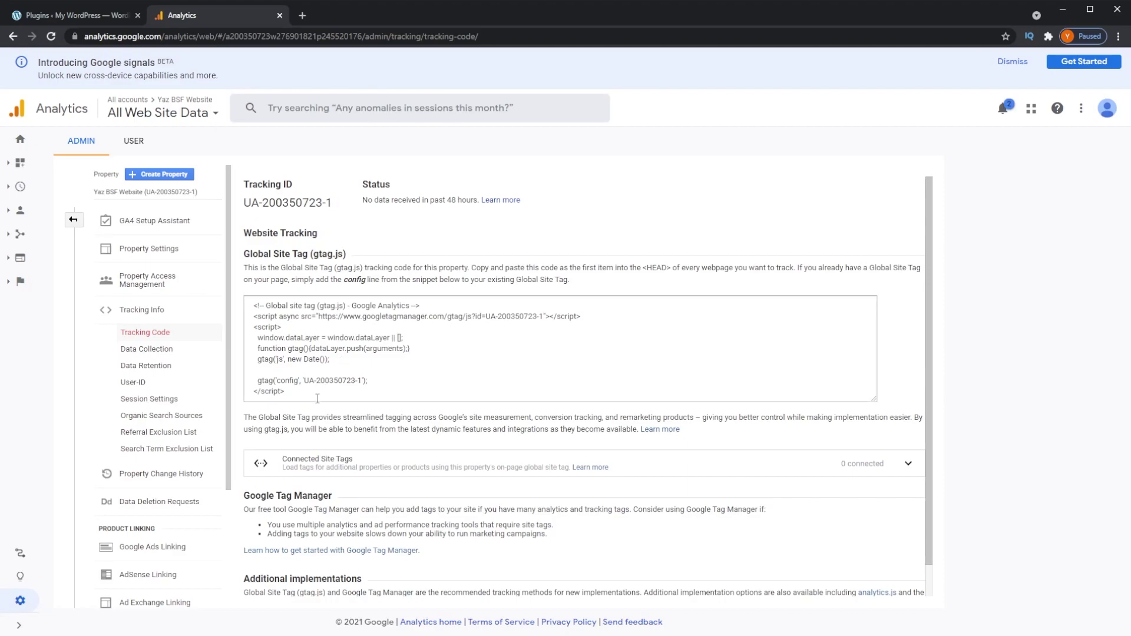
# - Examine the Global Site Tag (gtag.js) tracking code of the new property and close the Analytics page
pyautogui.moveTo(317, 399); pyautogui.dragTo(253, 304)
pyautogui.click(403, 378)
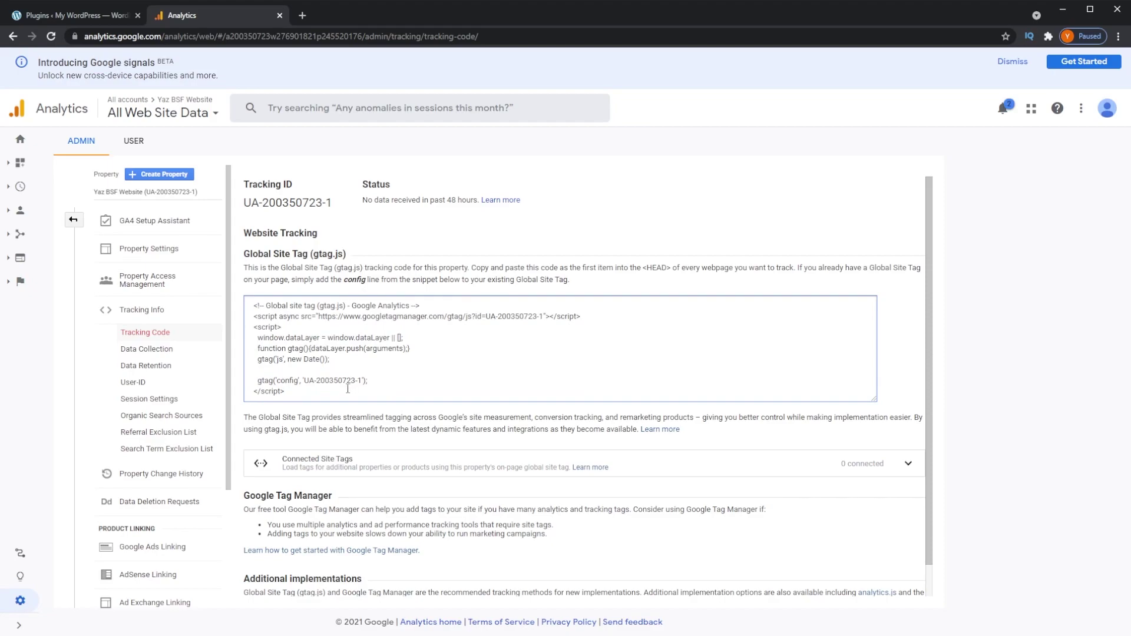
pyautogui.moveTo(318, 396); pyautogui.dragTo(254, 305)
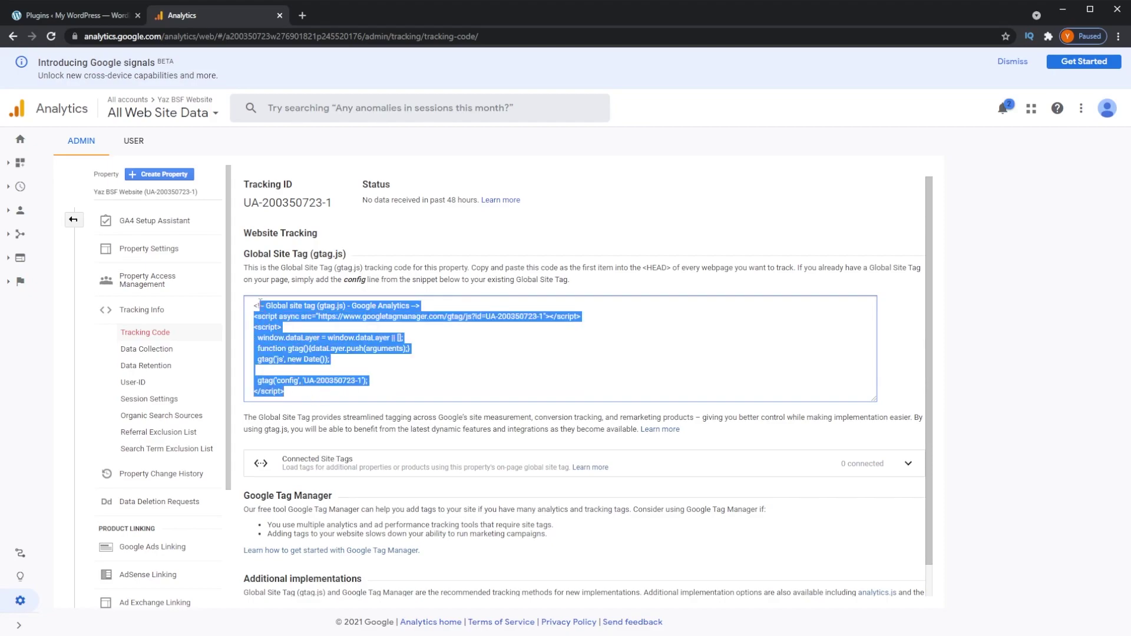
pyautogui.click(431, 388)
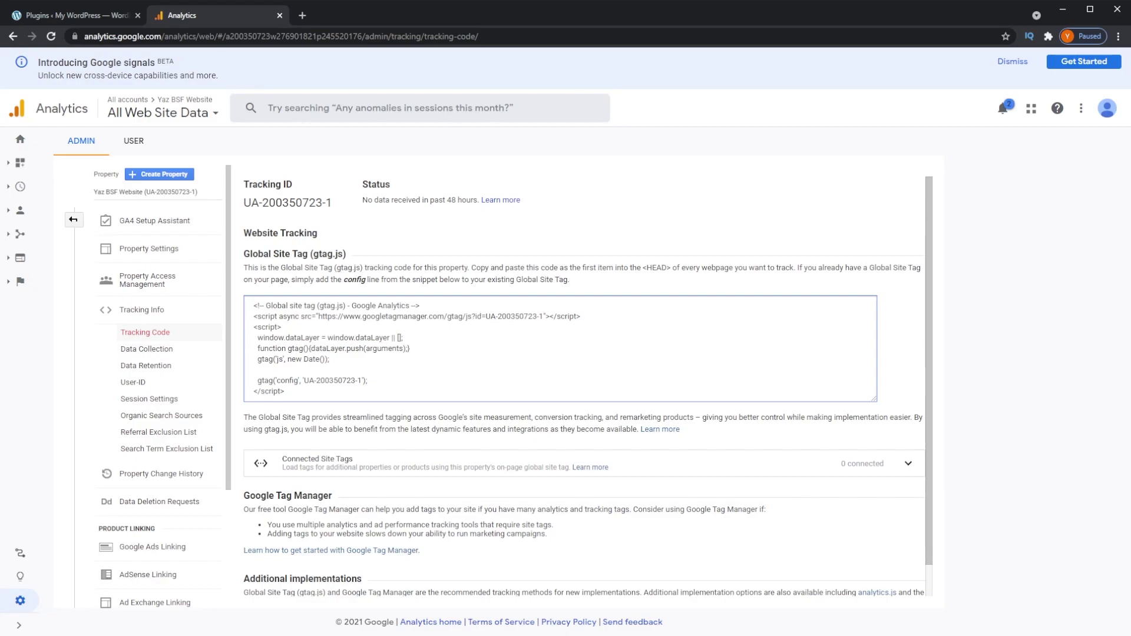
pyautogui.click(280, 16)
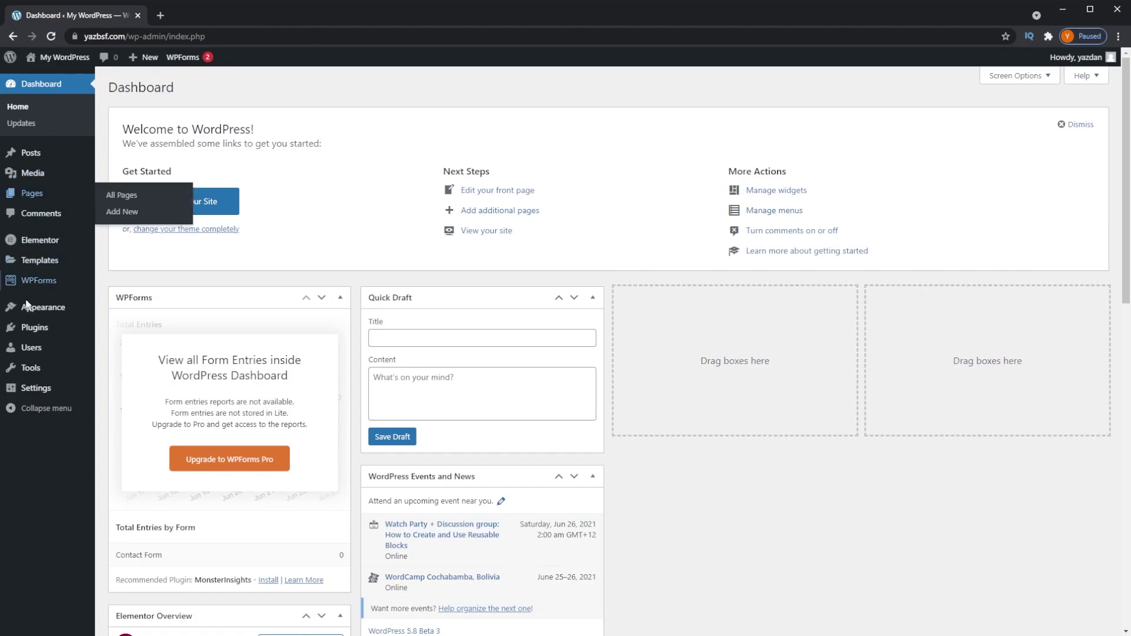
# - Find the MonsterInsights plugin by searching new WordPress plugins for "monsterinsights", and install and activate it
pyautogui.moveTo(27, 333)
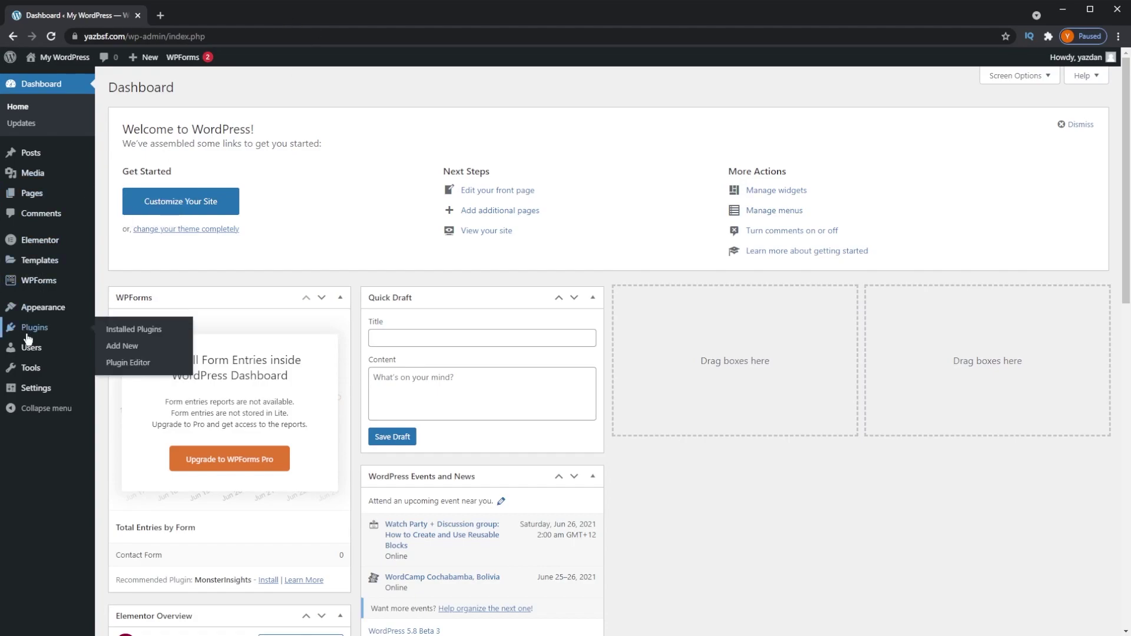
pyautogui.click(131, 351)
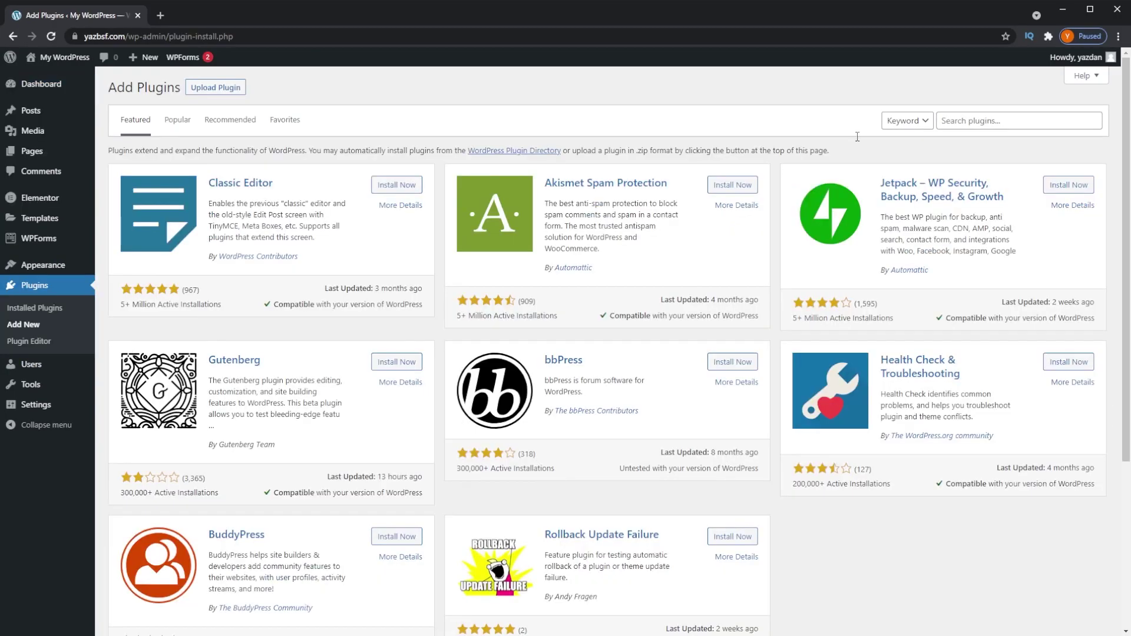
pyautogui.click(1017, 121)
pyautogui.write('monster')
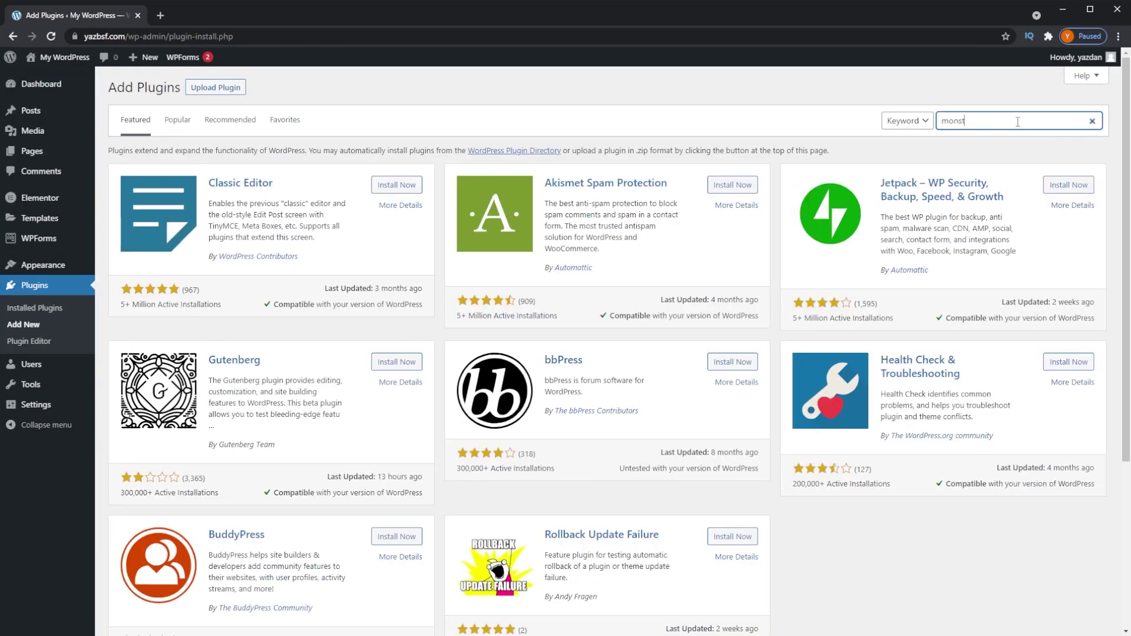
pyautogui.write('insights')
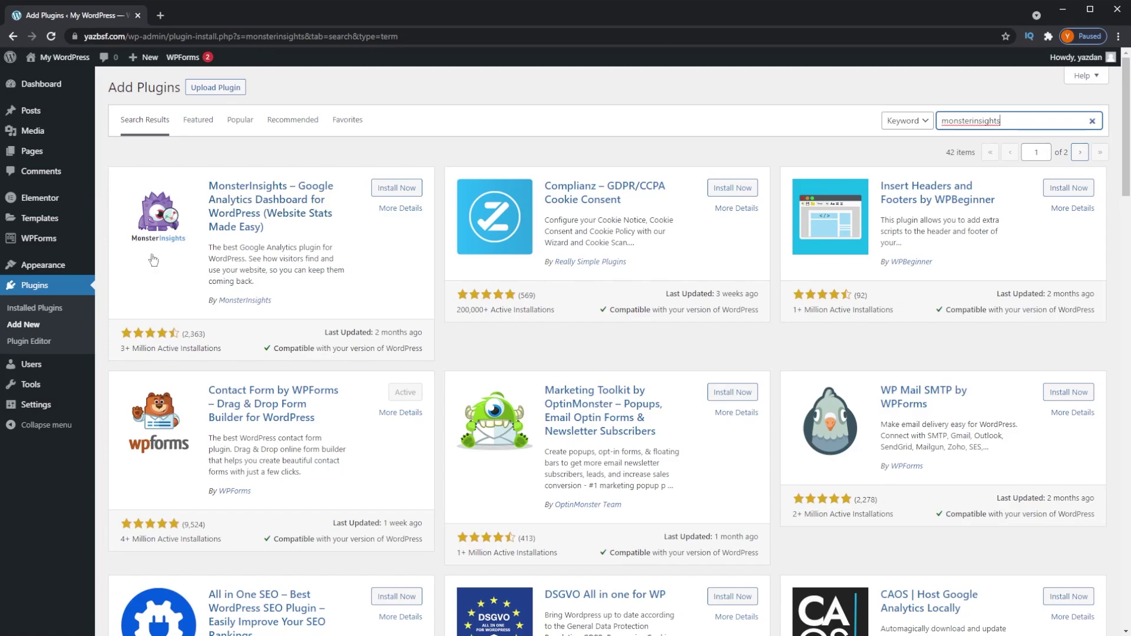
pyautogui.click(398, 189)
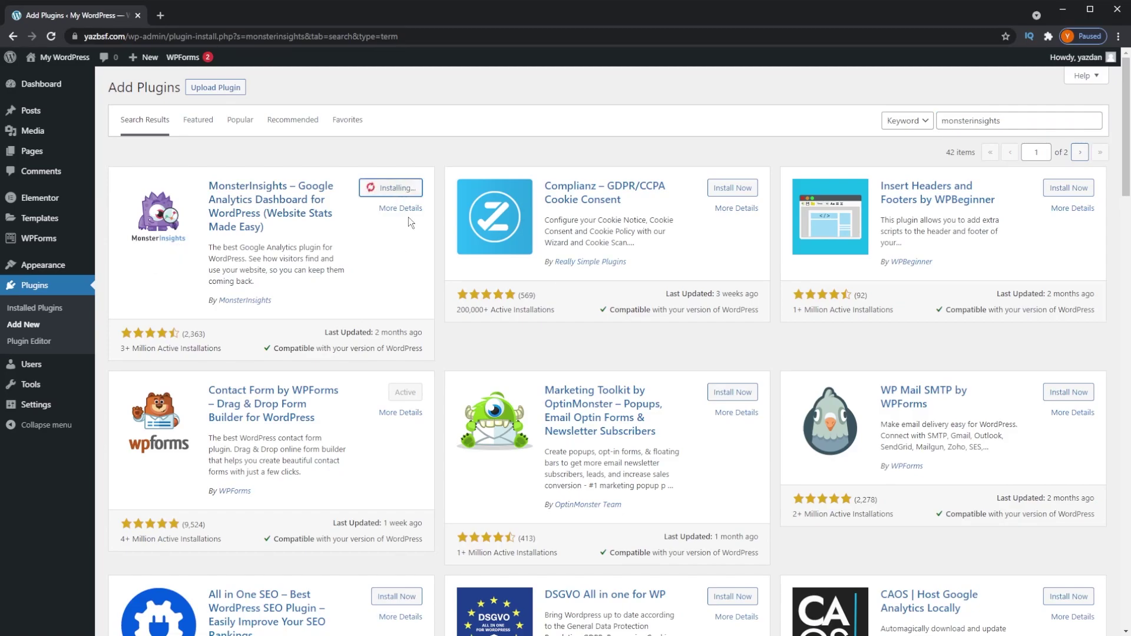
pyautogui.click(410, 189)
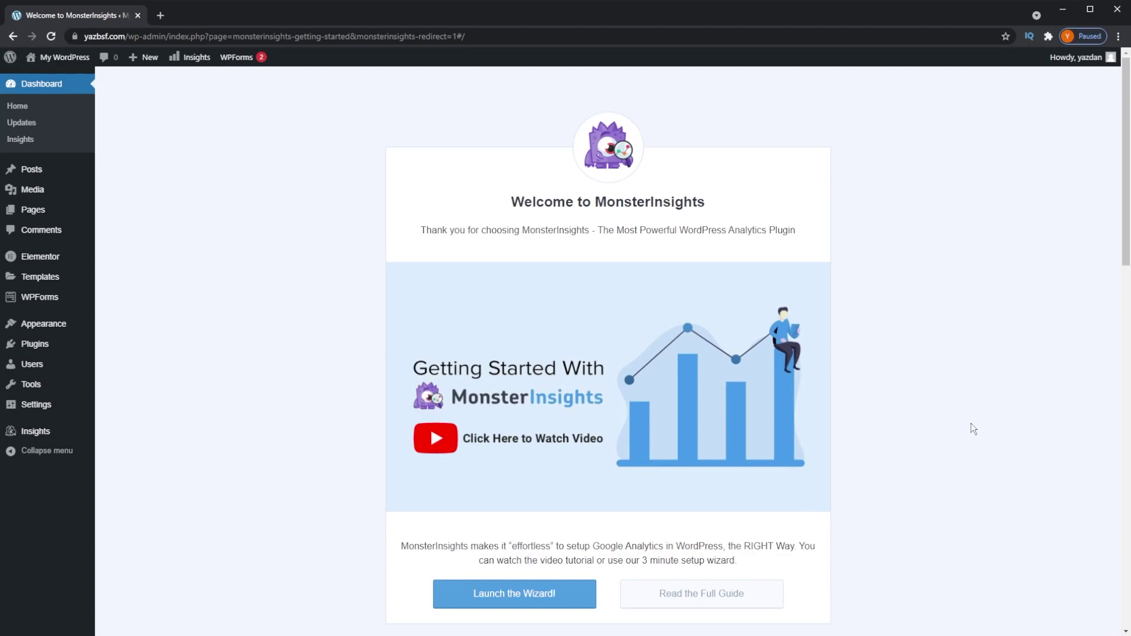
# - Launch the MonsterInsights setup wizard and save Business Website as the category describing the site
pyautogui.scroll(-1, 971, 425)
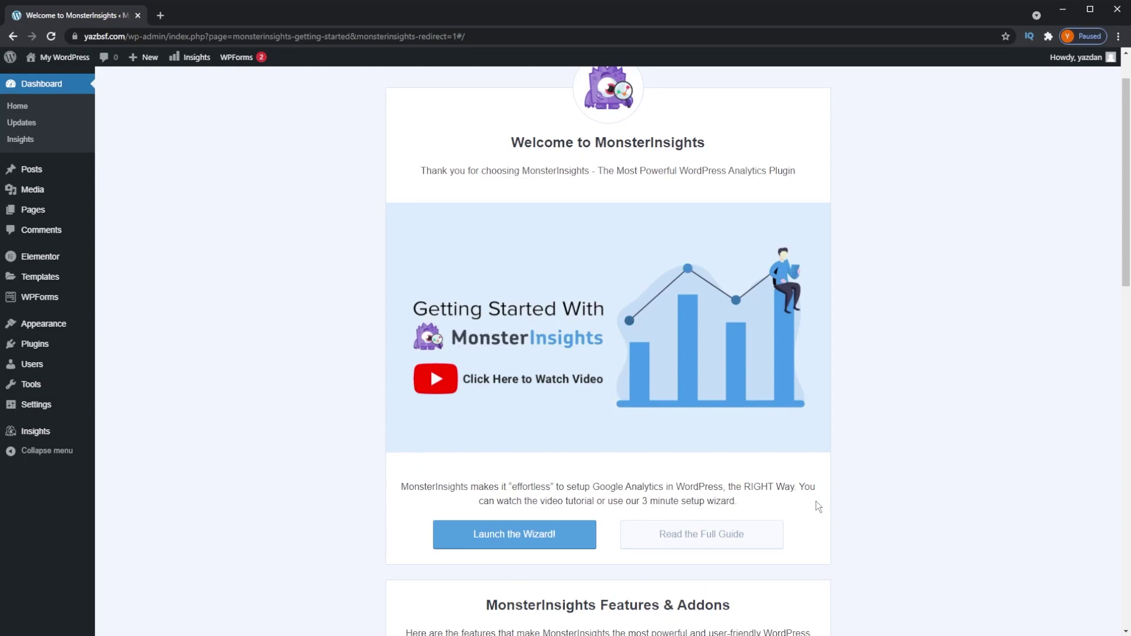
pyautogui.scroll(-2, 871, 507)
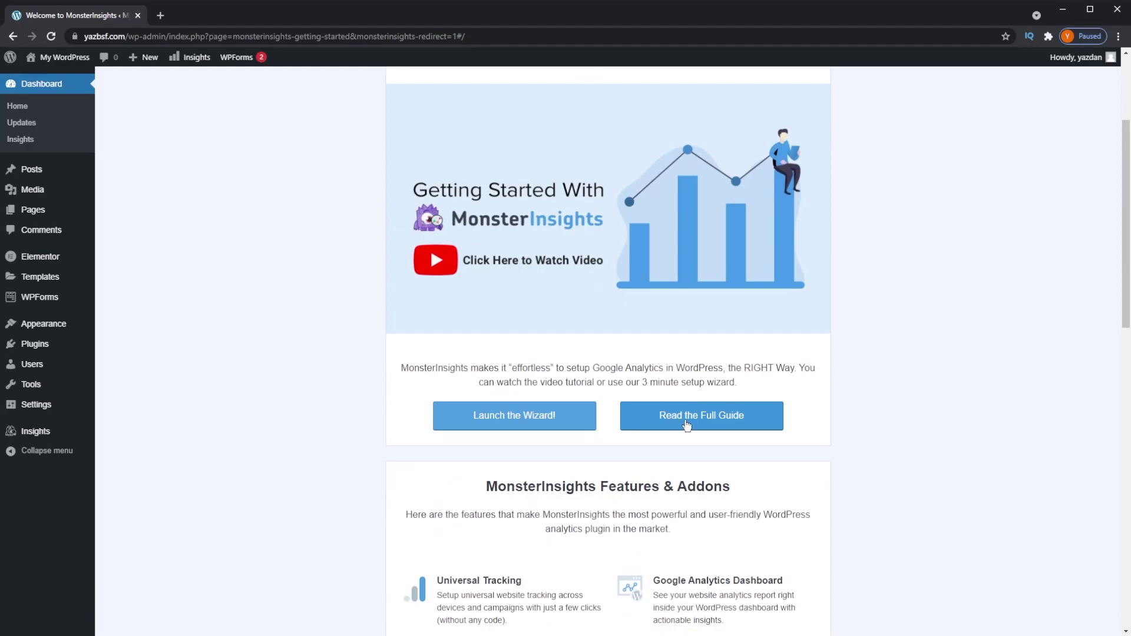
pyautogui.scroll(-3, 713, 333)
pyautogui.scroll(-3, 759, 225)
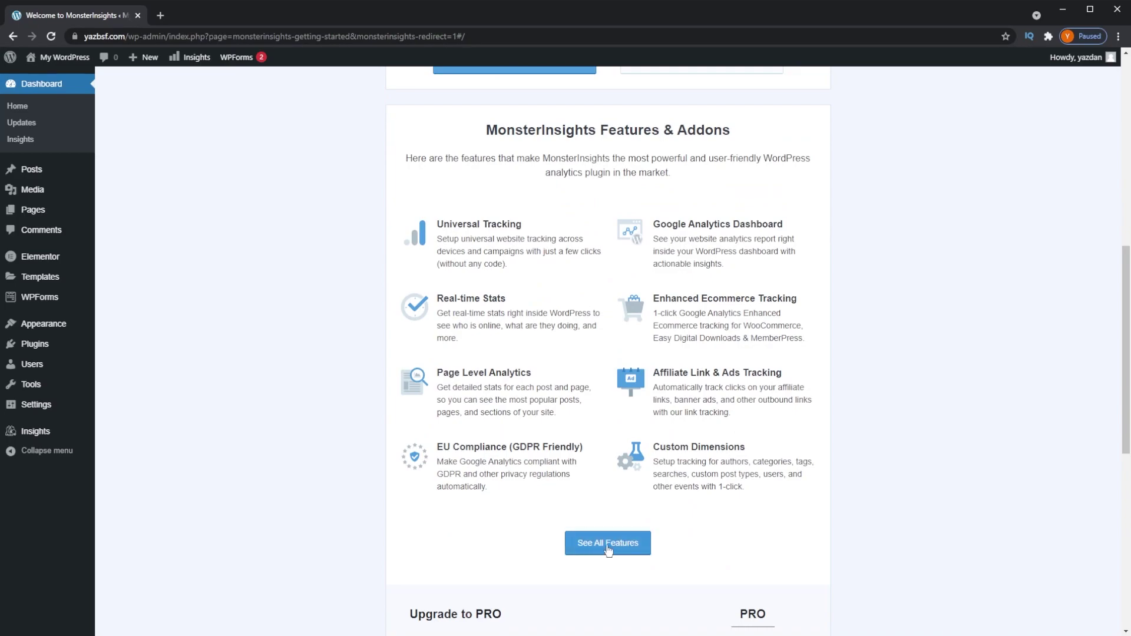
pyautogui.scroll(-5, 683, 528)
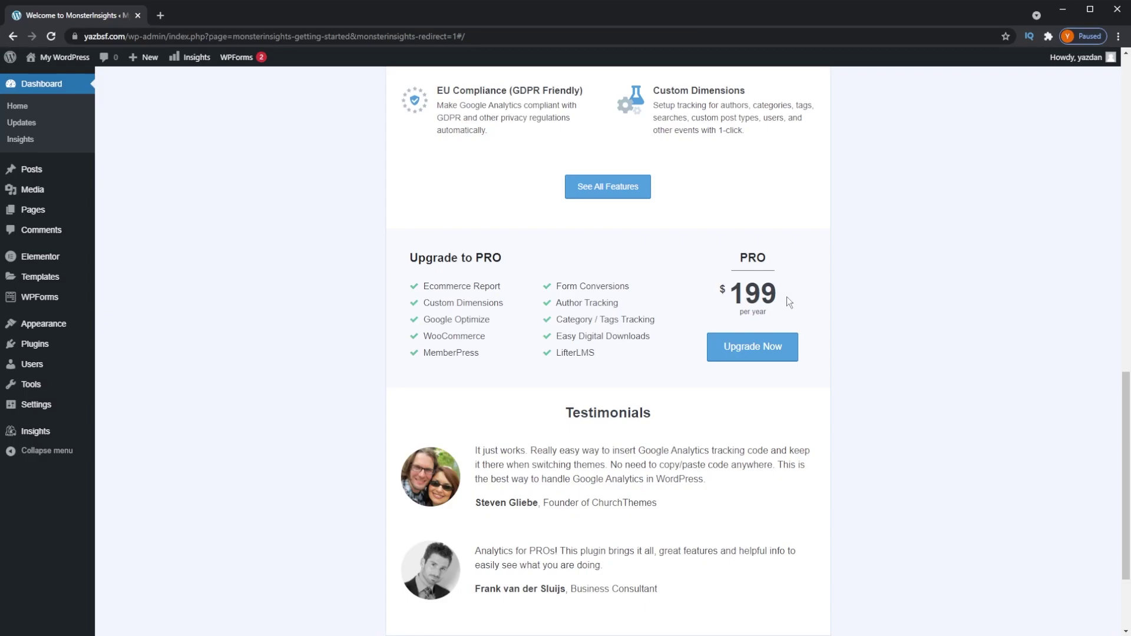
pyautogui.scroll(-3, 786, 296)
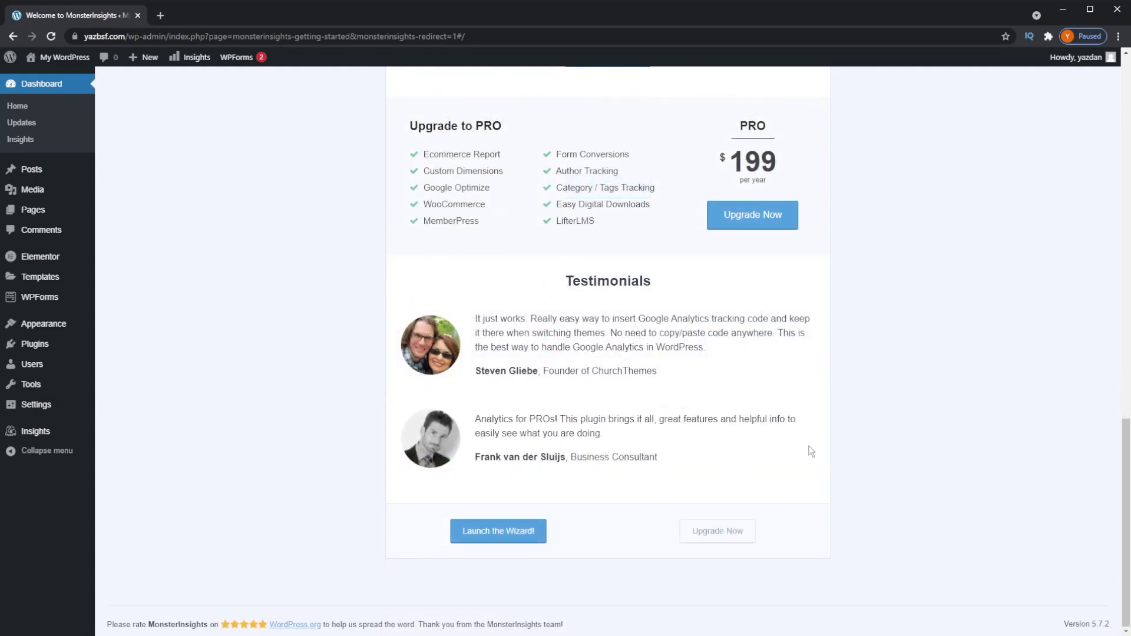
pyautogui.click(494, 534)
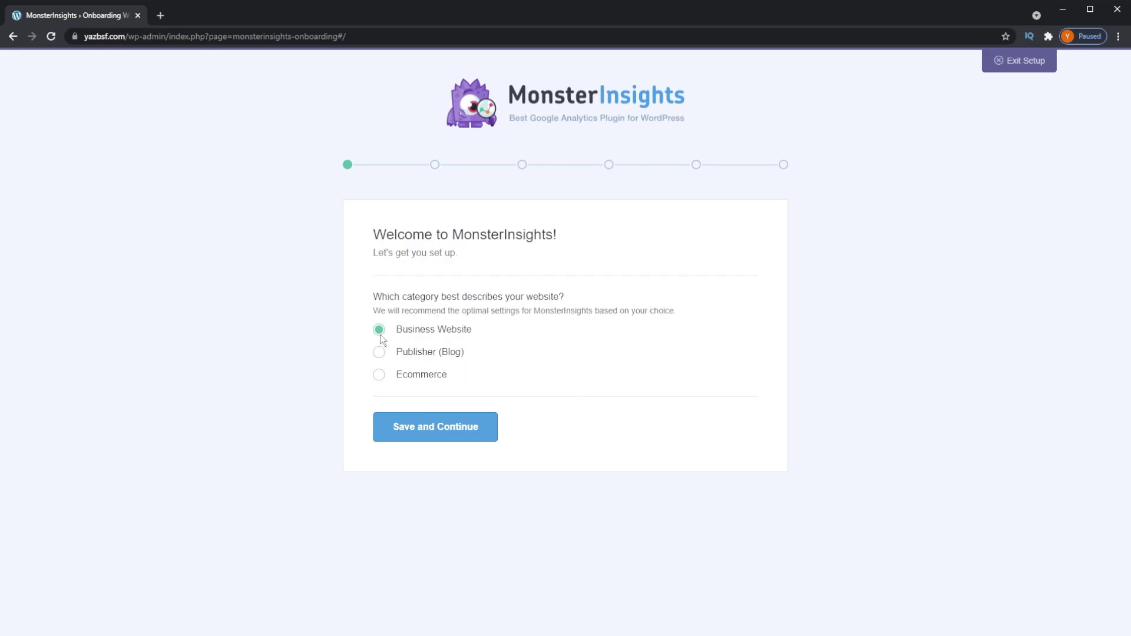
pyautogui.click(454, 434)
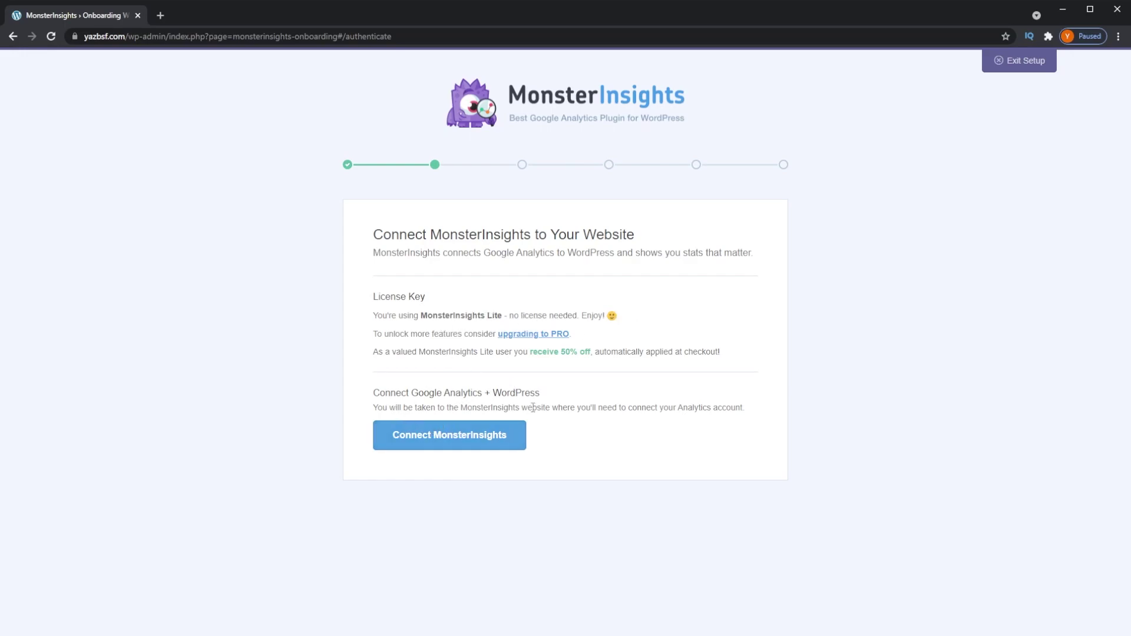
# - Connect MonsterInsights to the signed-in Google account and allow it the requested access
pyautogui.click(452, 444)
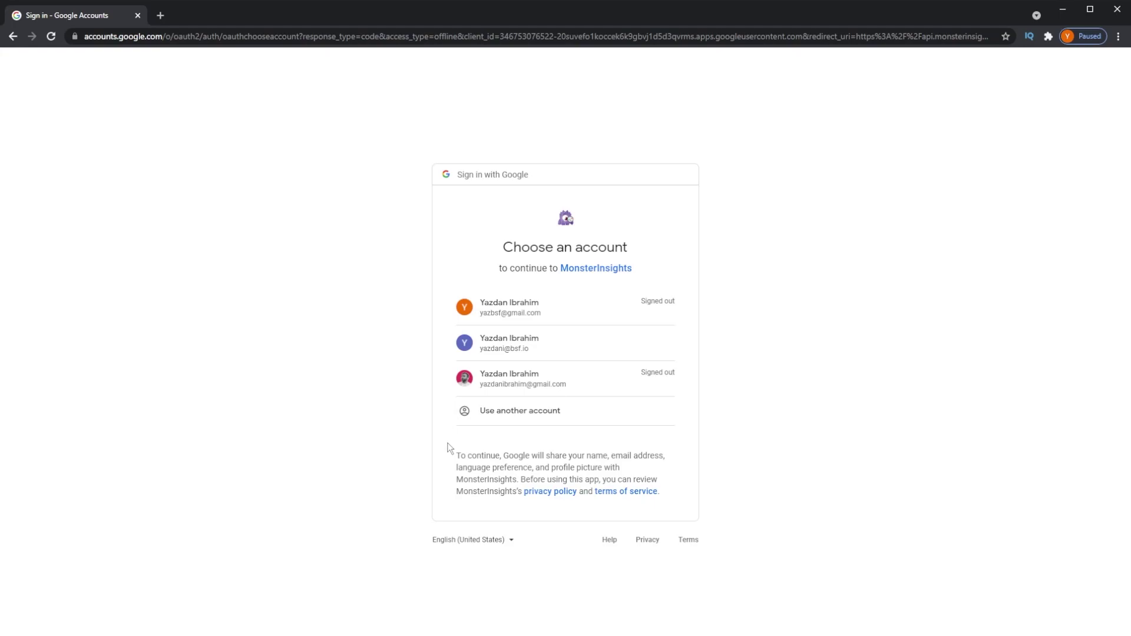
pyautogui.click(499, 340)
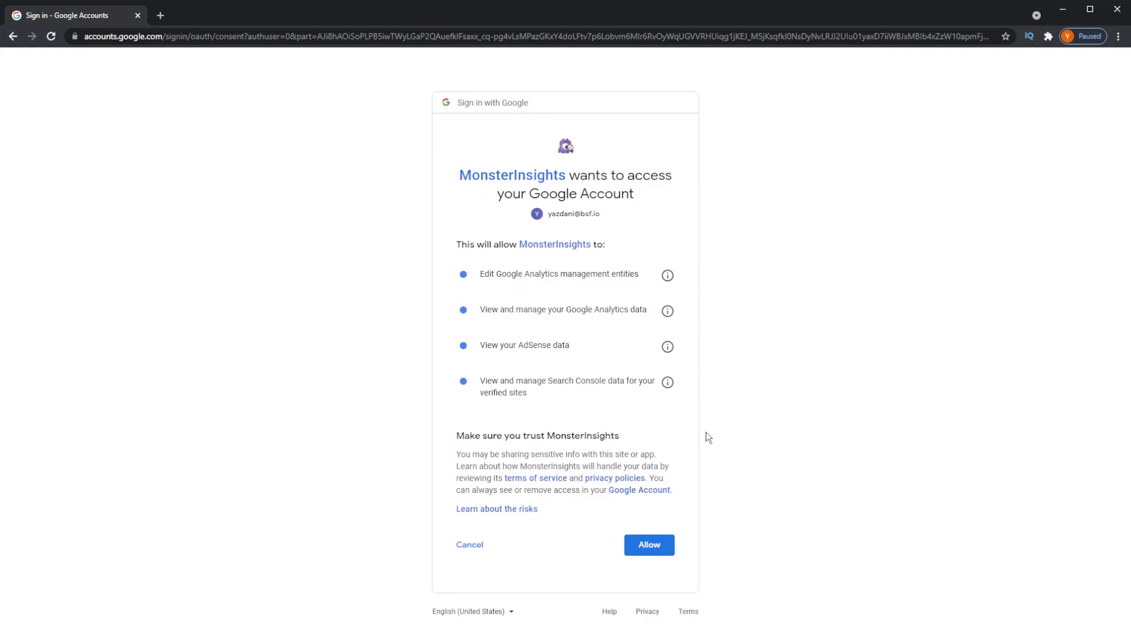
pyautogui.click(647, 547)
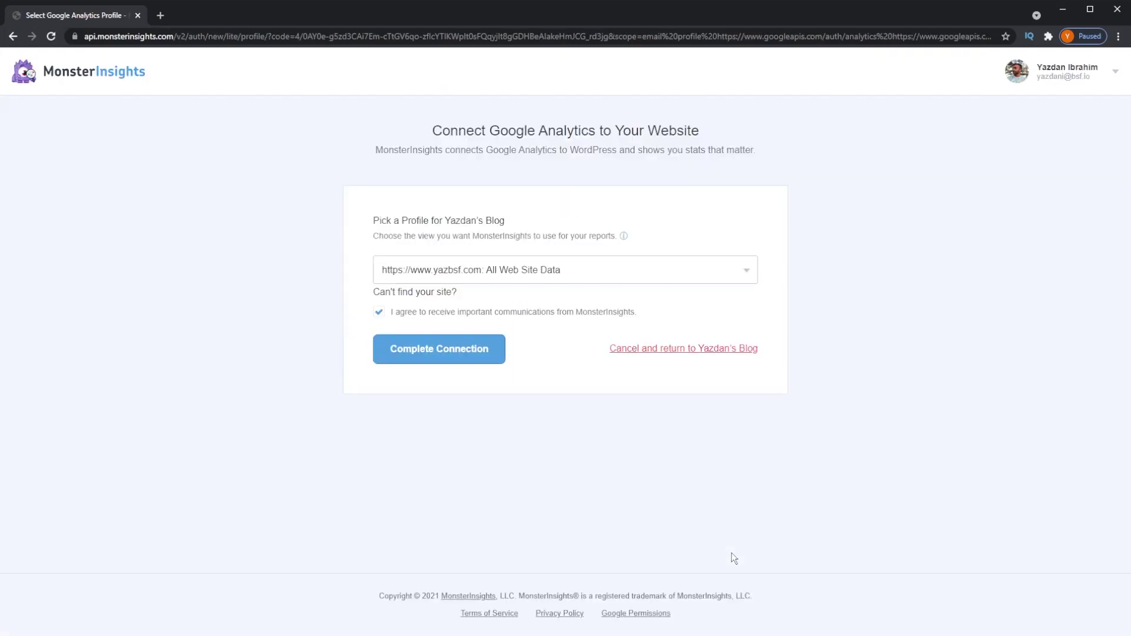
pyautogui.click(709, 281)
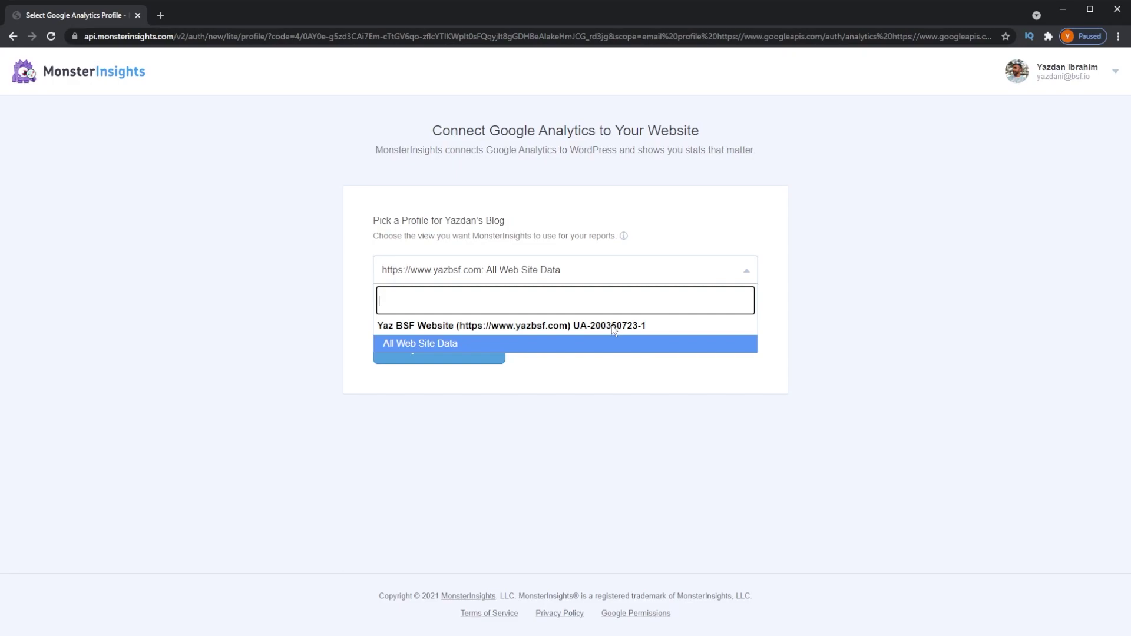
pyautogui.click(737, 270)
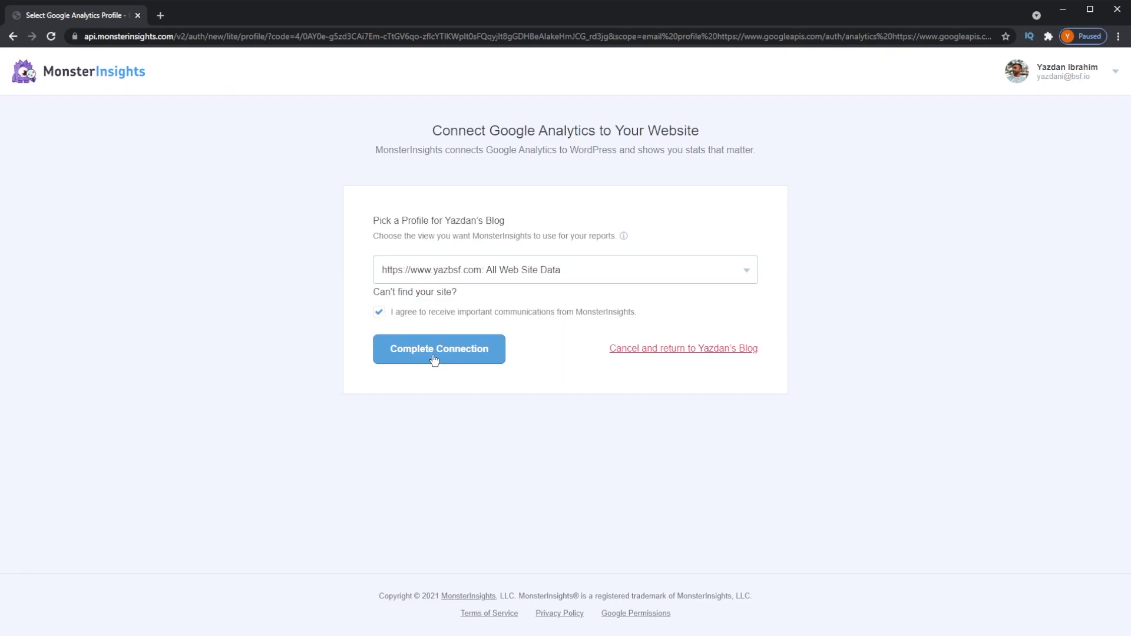
pyautogui.click(455, 360)
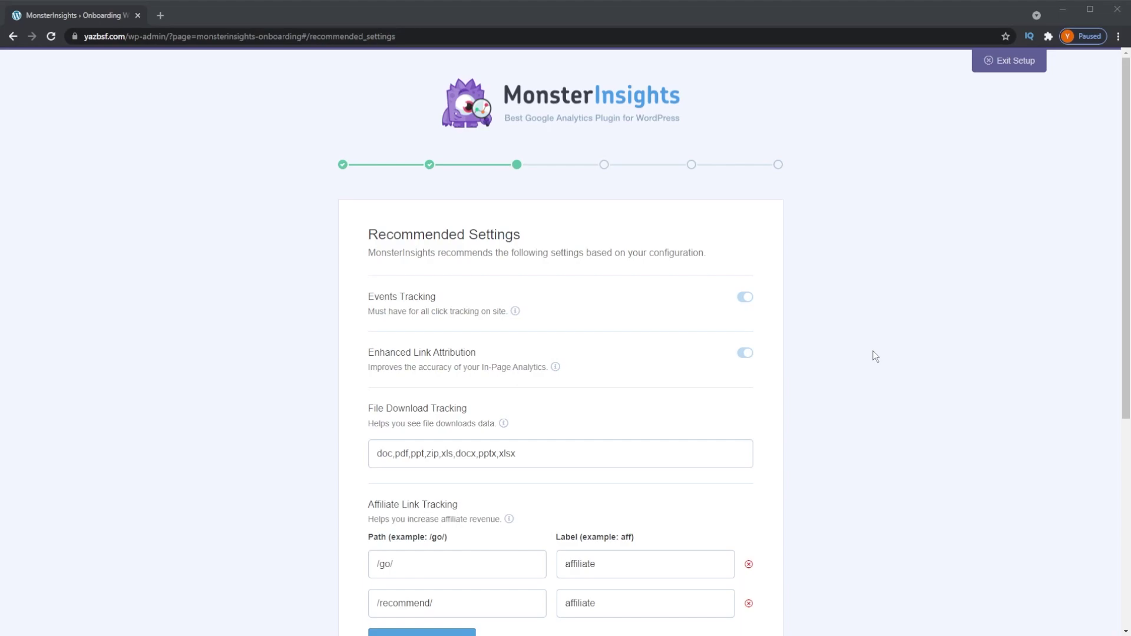
# - Examine the recommended settings for file download tracking, affiliate link tracking and the user roles who can see reports
pyautogui.scroll(-3, 863, 353)
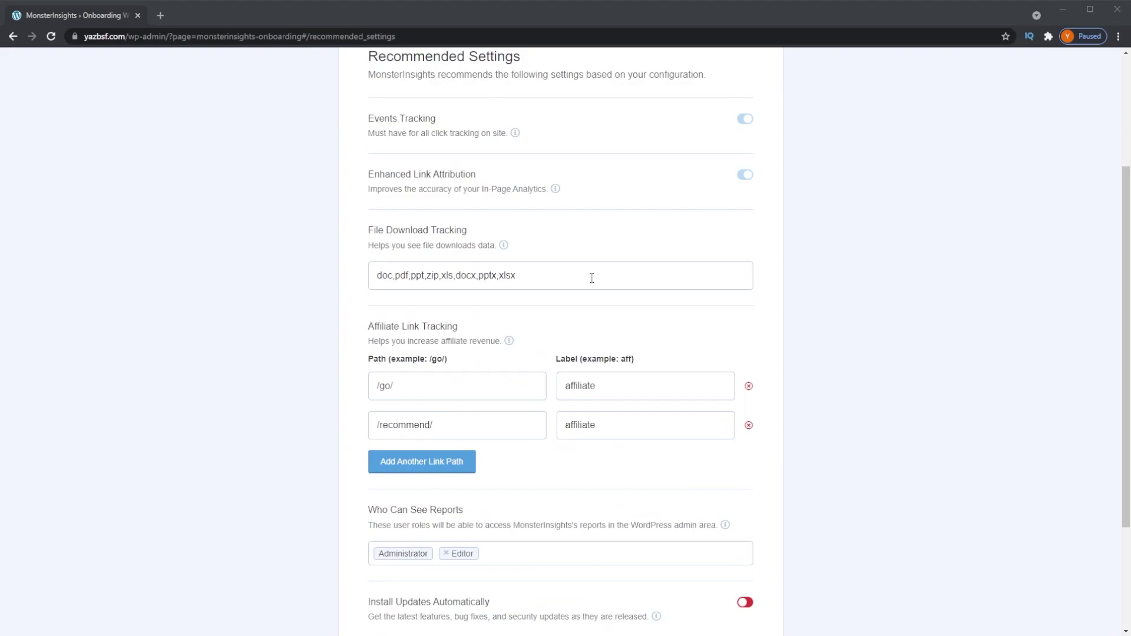
pyautogui.click(351, 285)
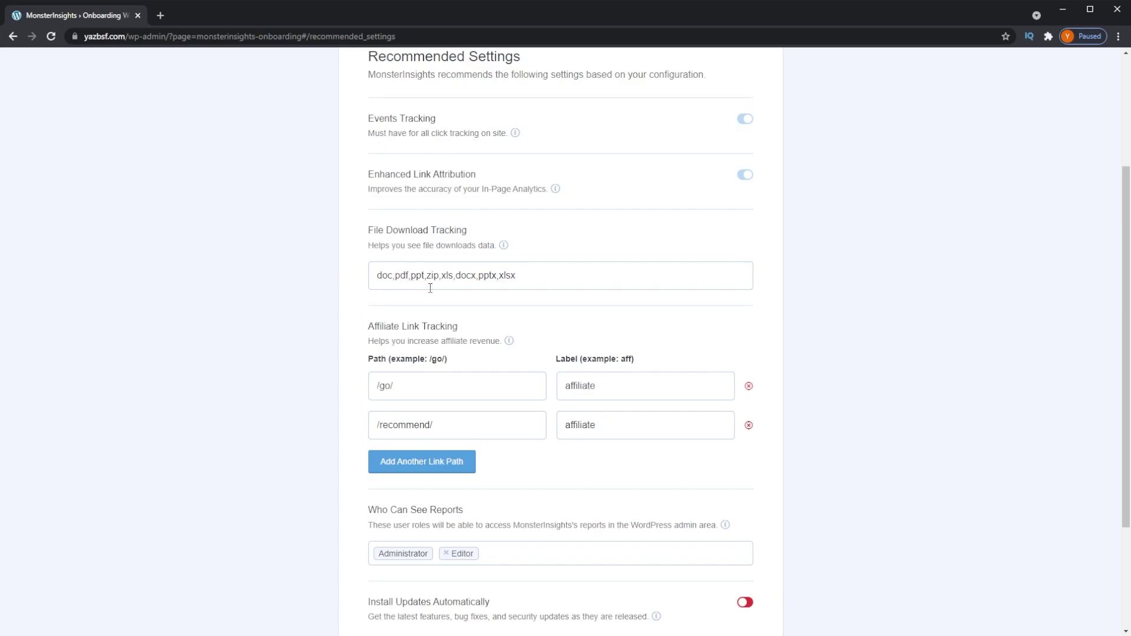
pyautogui.click(582, 274)
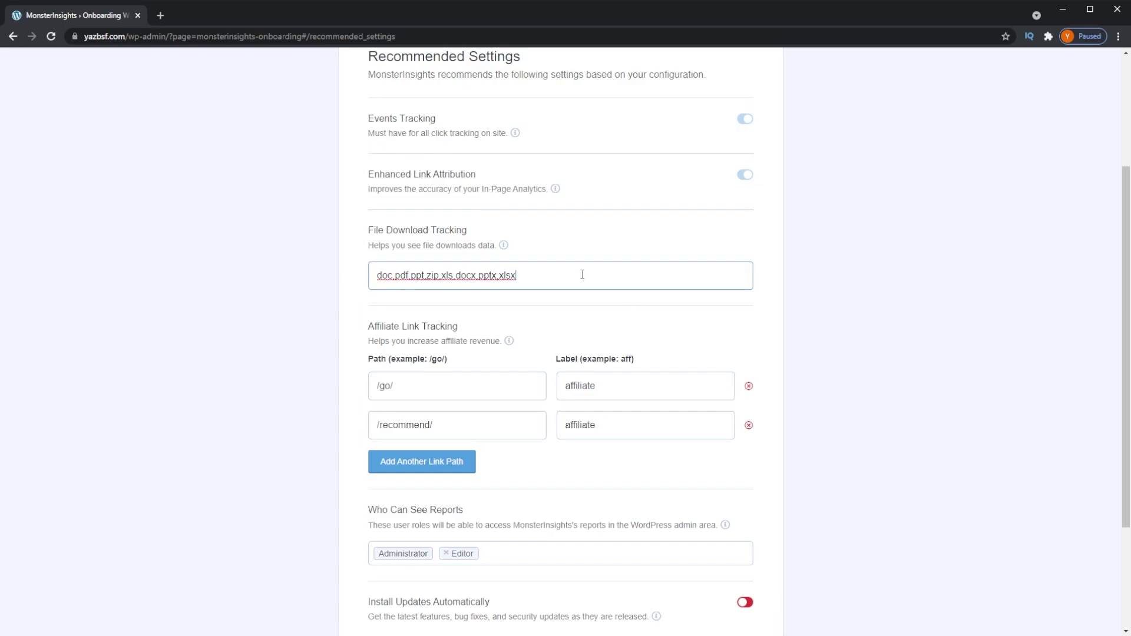
pyautogui.click(842, 299)
pyautogui.scroll(-2, 842, 299)
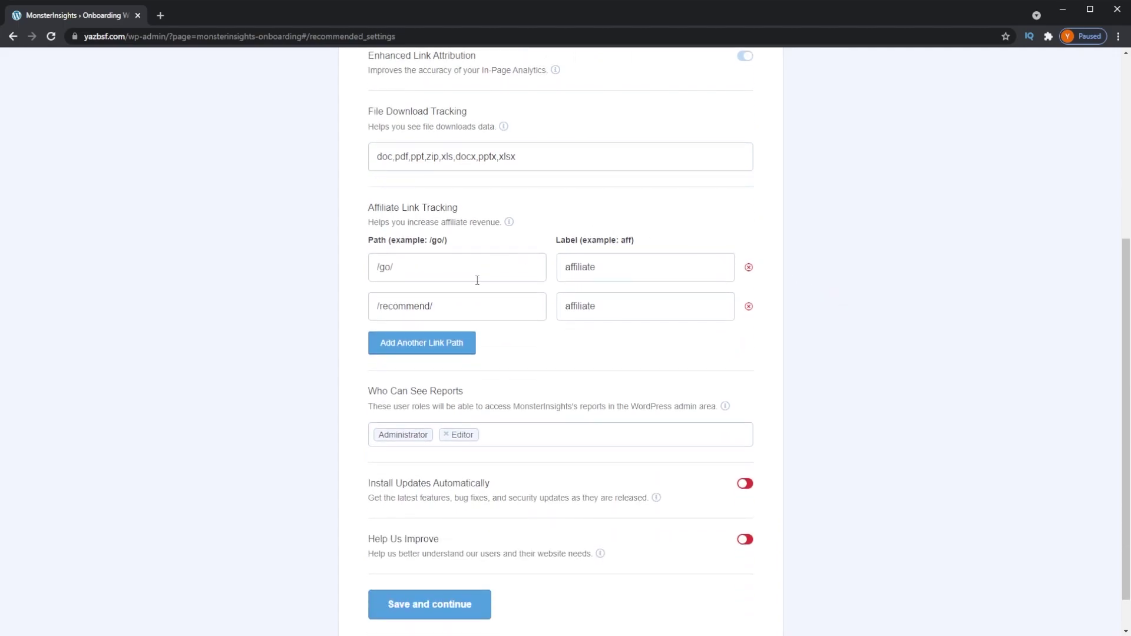
pyautogui.tripleClick(432, 269)
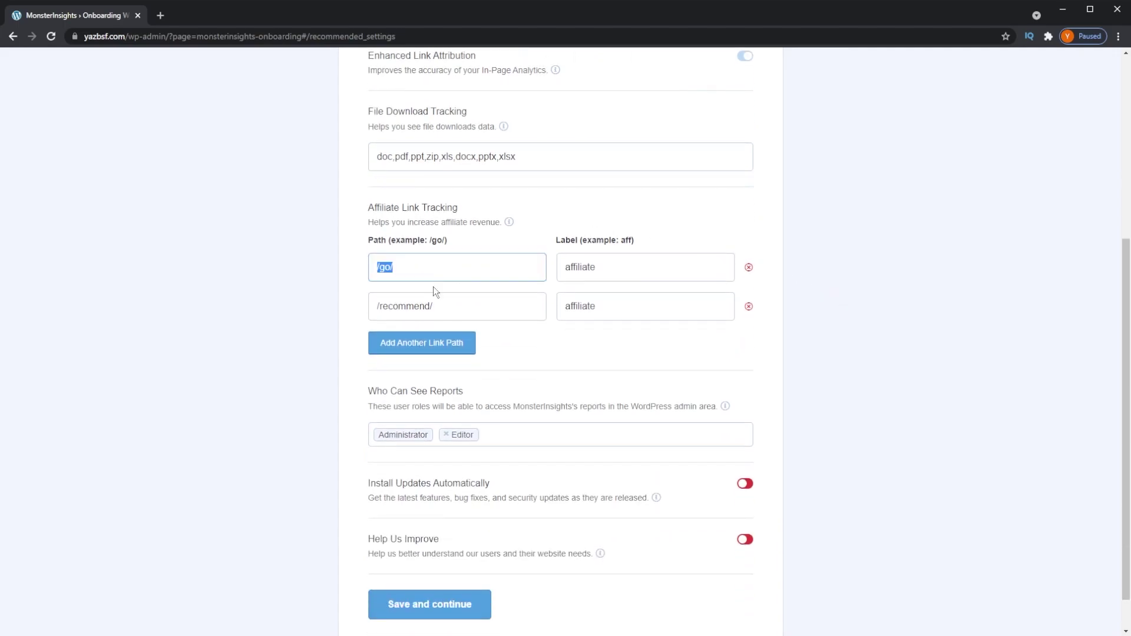
pyautogui.tripleClick(456, 306)
pyautogui.click(766, 350)
pyautogui.click(671, 274)
pyautogui.click(632, 314)
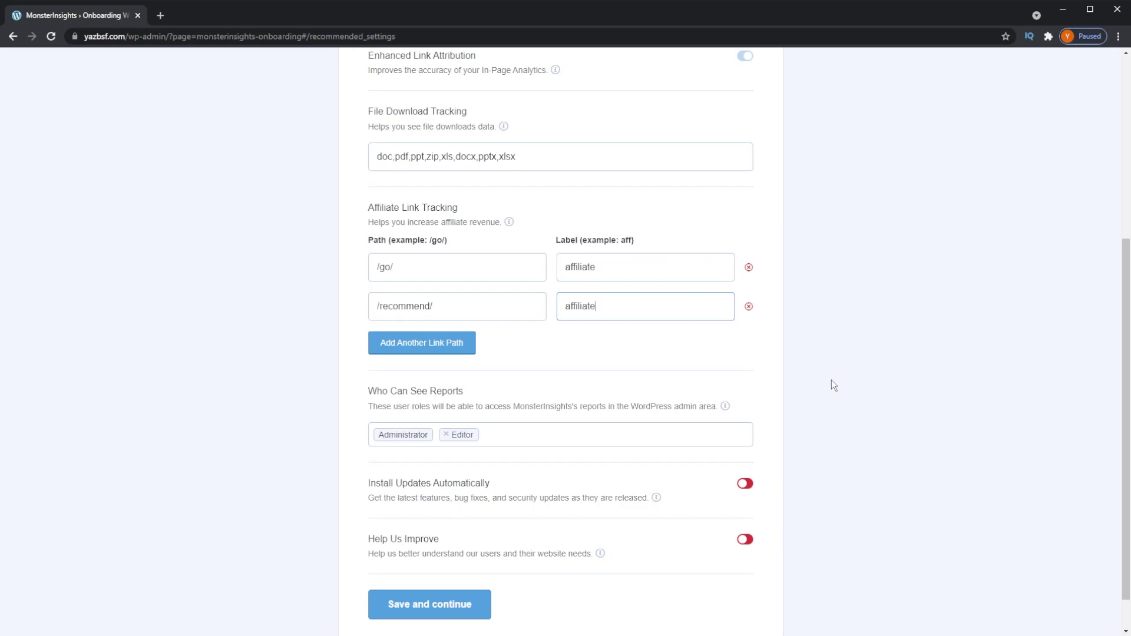
pyautogui.scroll(-1, 831, 380)
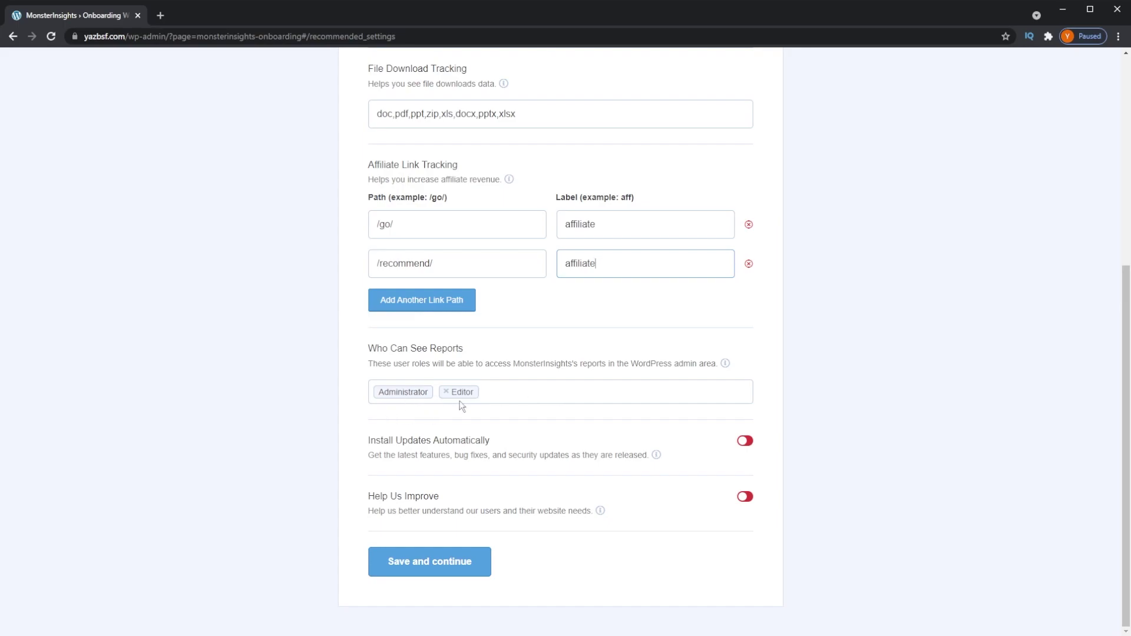
pyautogui.click(500, 394)
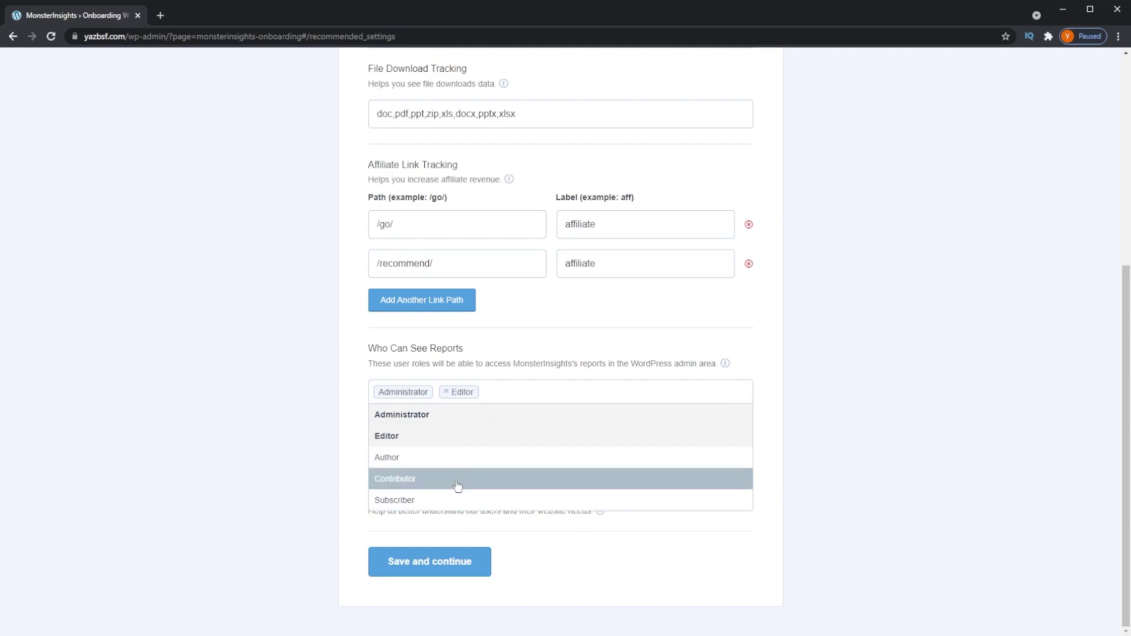
pyautogui.click(895, 414)
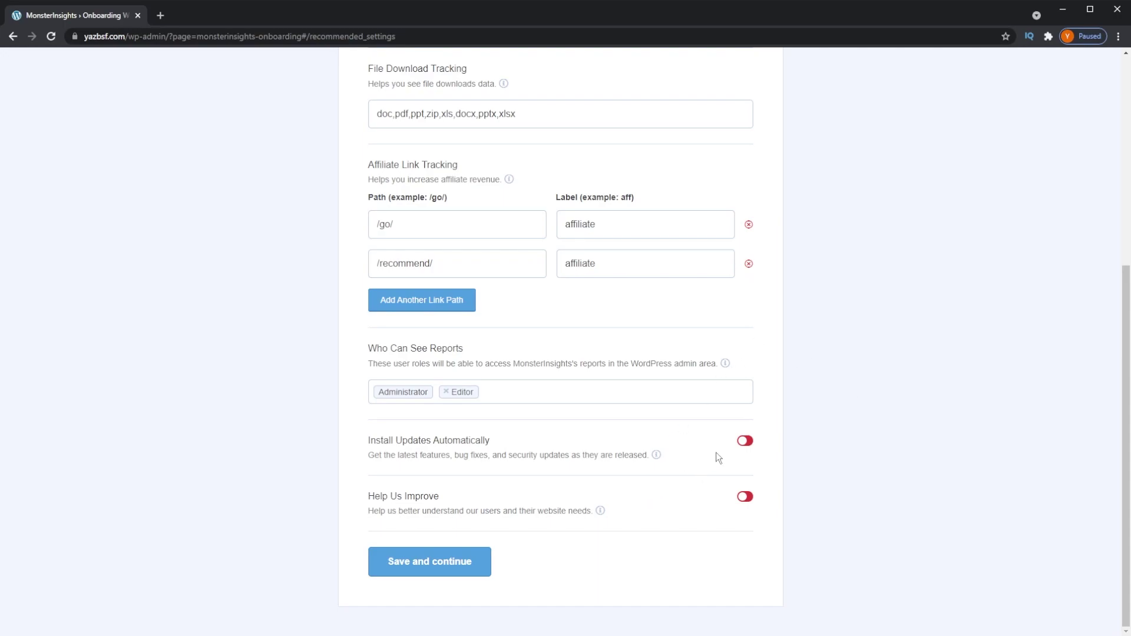
# - Turn on automatic update installation, save the recommended settings and continue past the recommended addons without upgrading
pyautogui.click(748, 450)
pyautogui.click(435, 565)
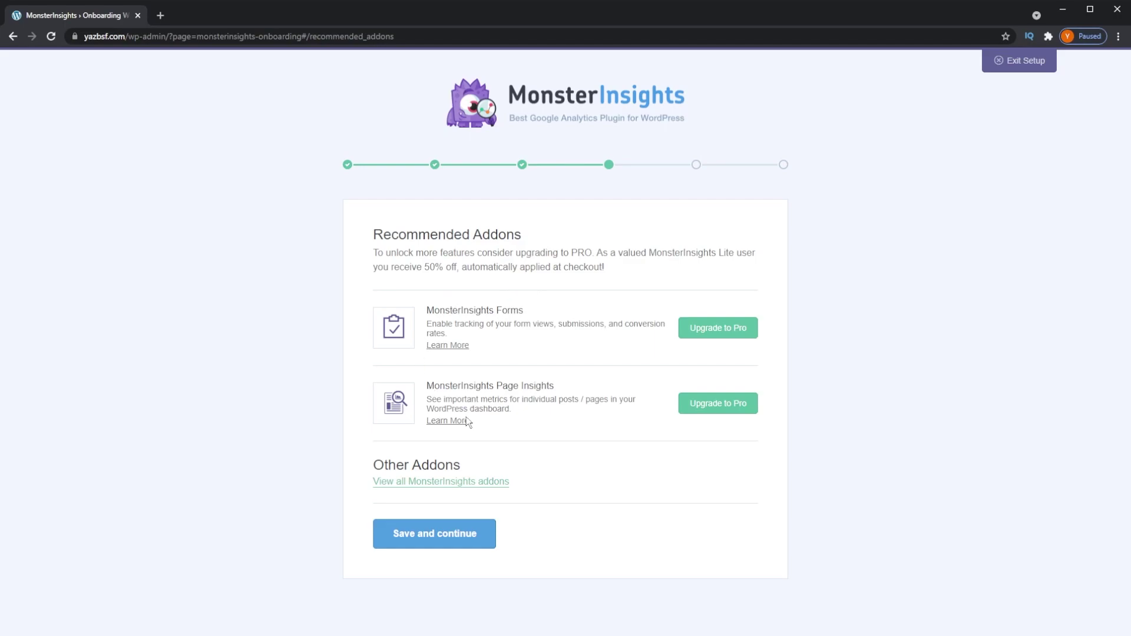
pyautogui.click(459, 535)
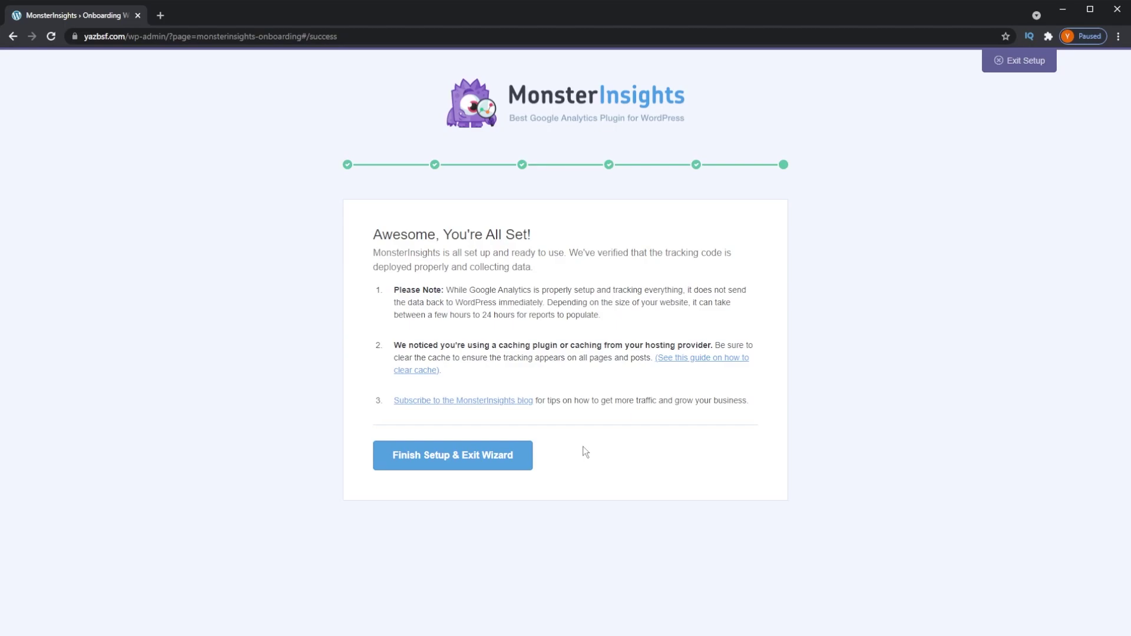
# - Finish and exit the MonsterInsights setup wizard, and open the Insights reports to look over the Overview Report
pyautogui.click(438, 463)
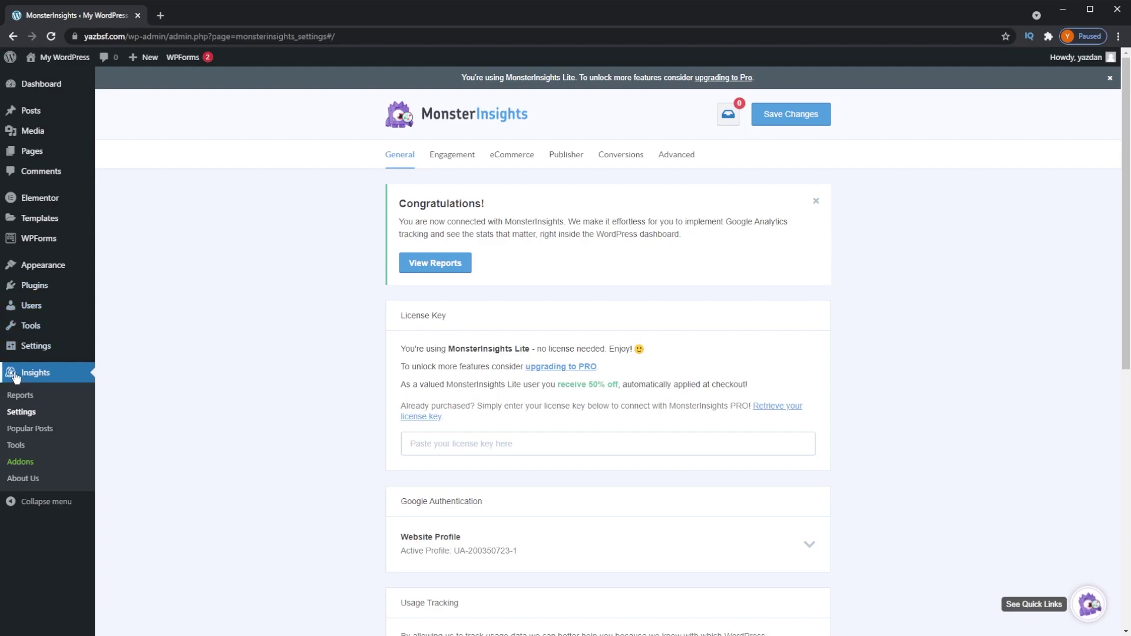
pyautogui.click(32, 399)
pyautogui.scroll(-12, 507, 362)
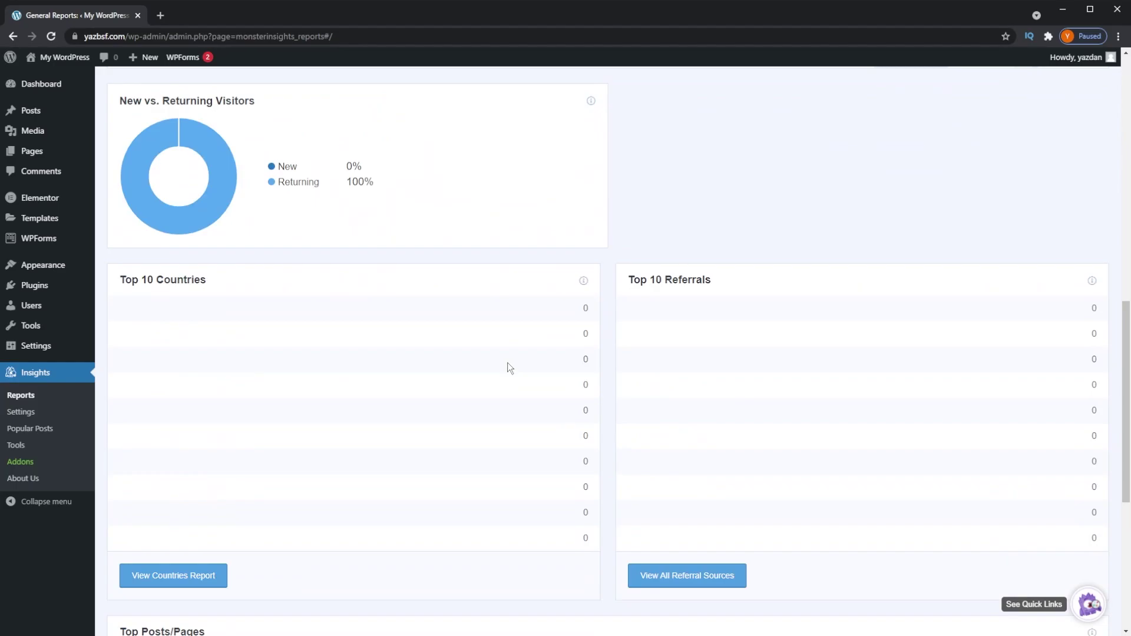
pyautogui.scroll(-6, 507, 363)
pyautogui.scroll(6, 506, 369)
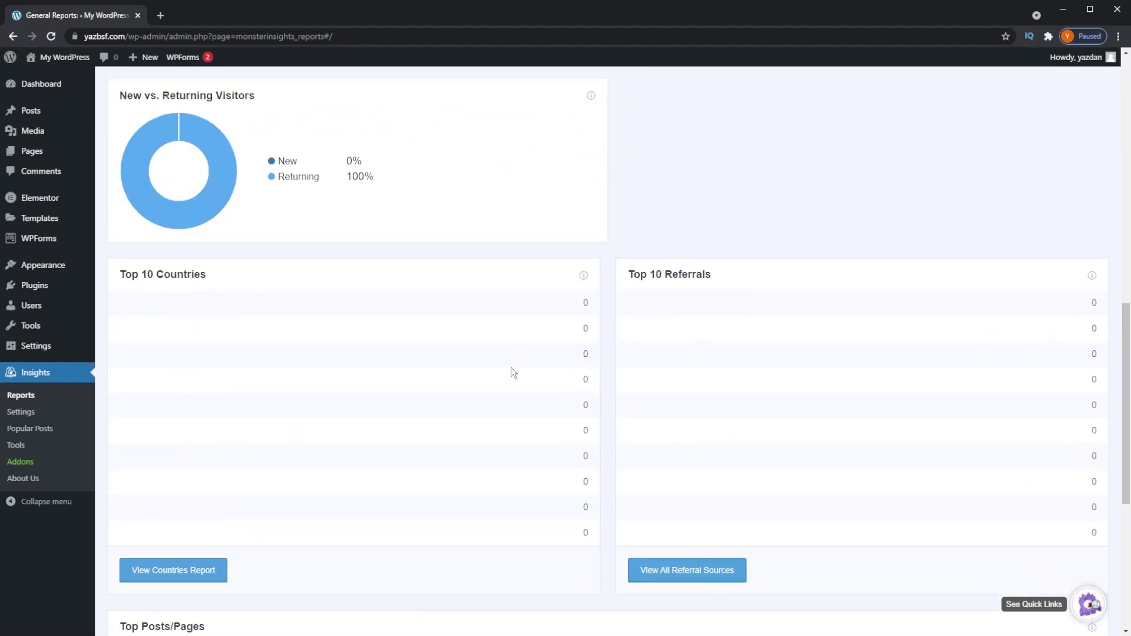
pyautogui.scroll(12, 511, 366)
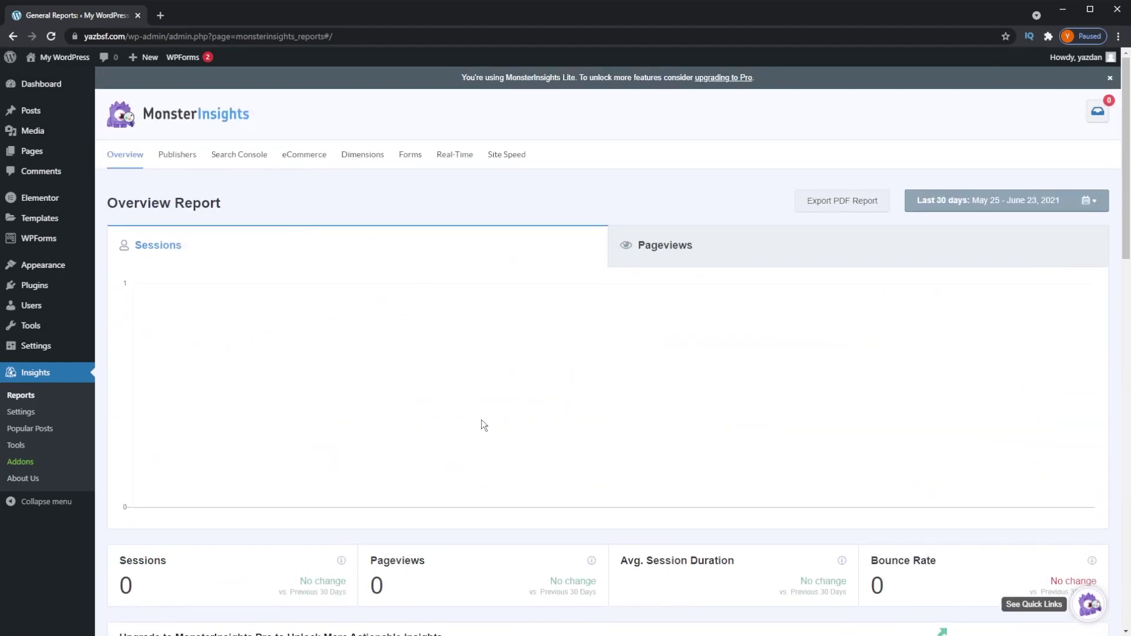
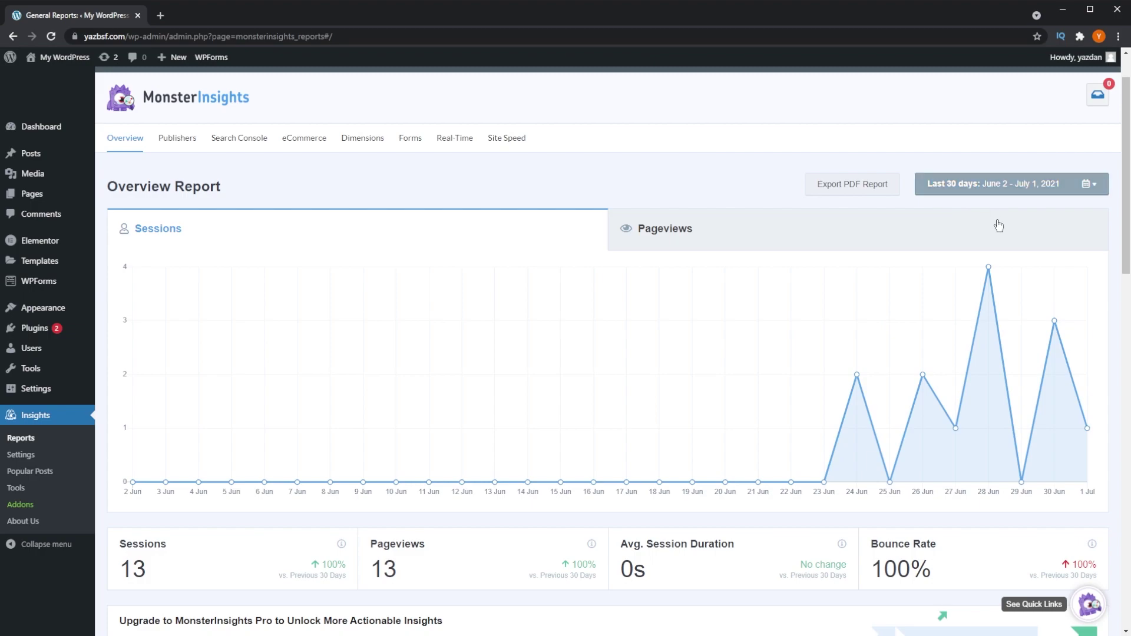
# - Check the date range options of the Overview Report and switch its chart from sessions to pageviews
pyautogui.click(1019, 190)
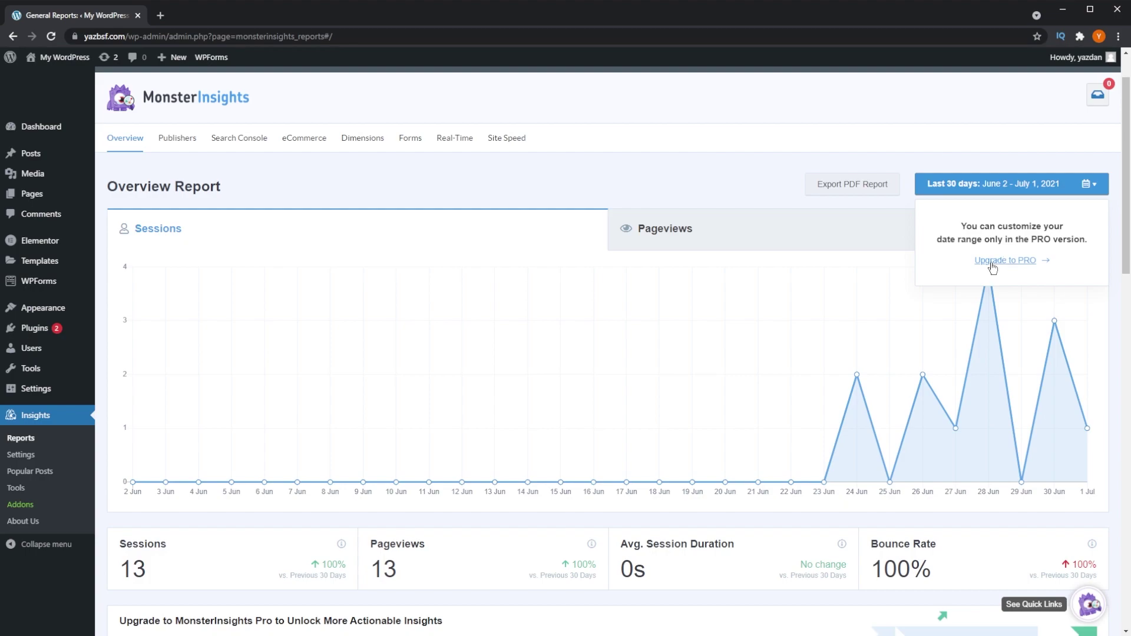
pyautogui.click(1036, 193)
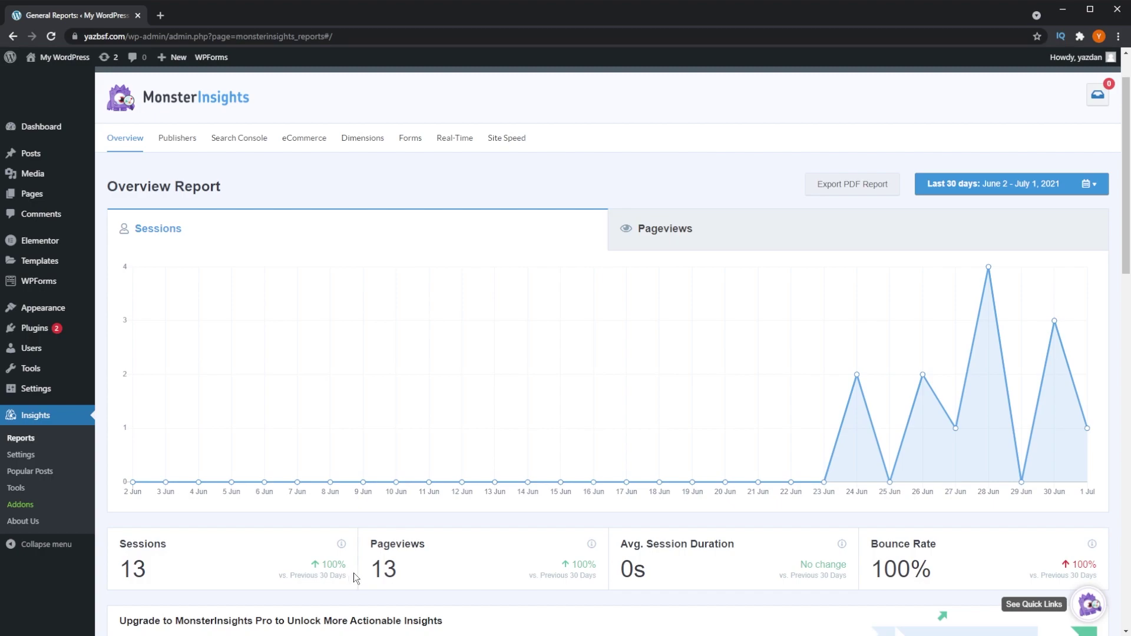
pyautogui.click(737, 236)
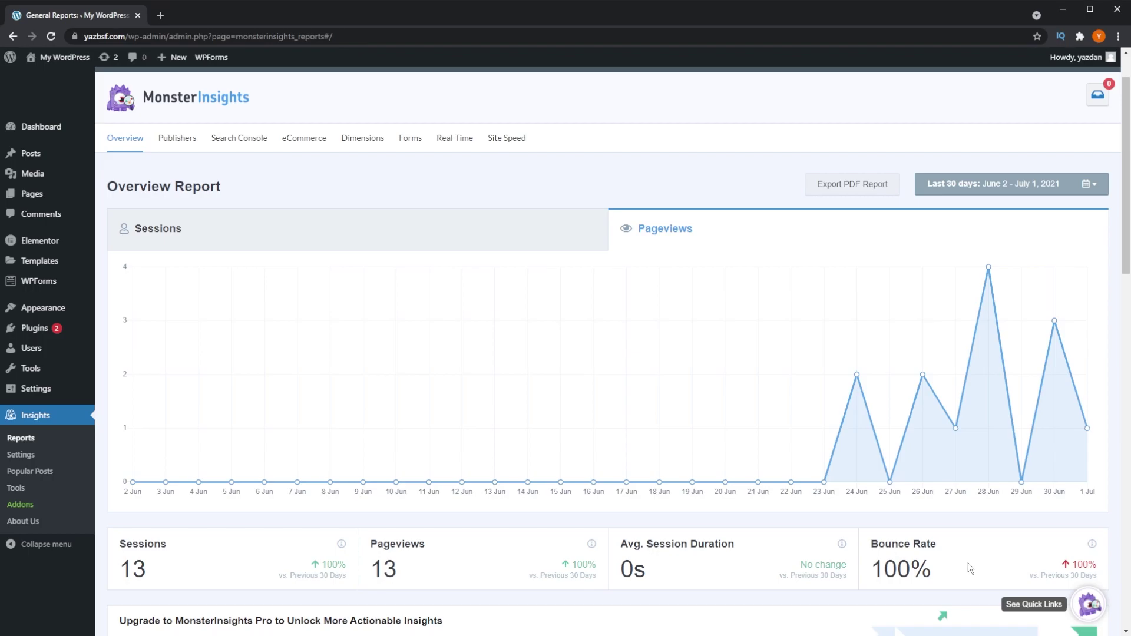
# - Examine the report's session metrics, new vs. returning visitors, device breakdown, top countries, top referrals and top posts/pages
pyautogui.scroll(-5, 966, 563)
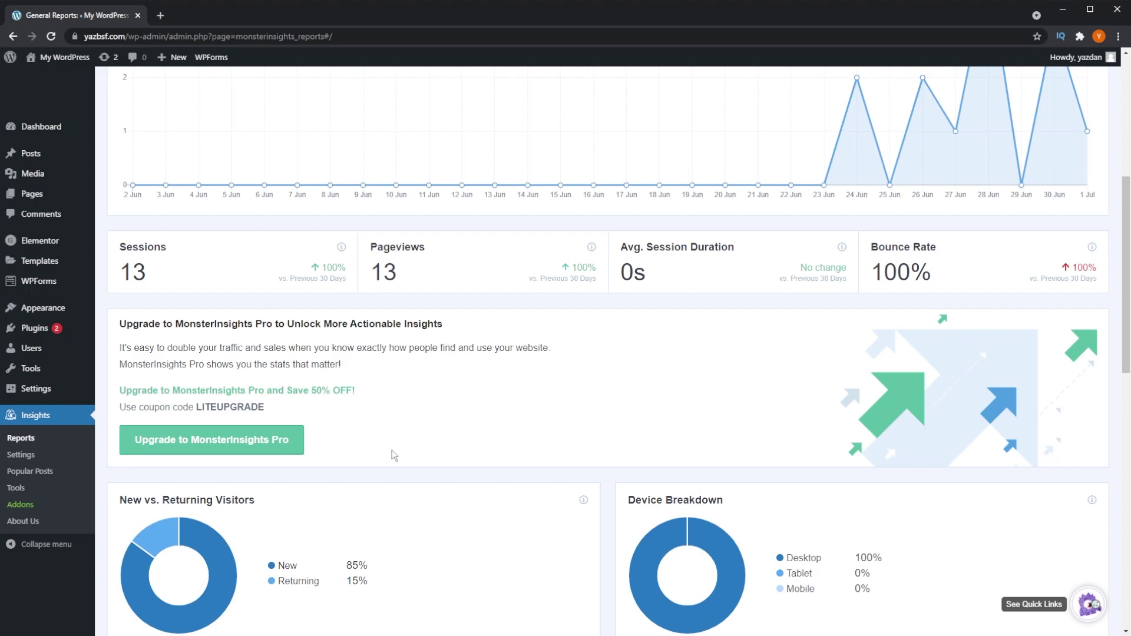
pyautogui.scroll(-3, 393, 455)
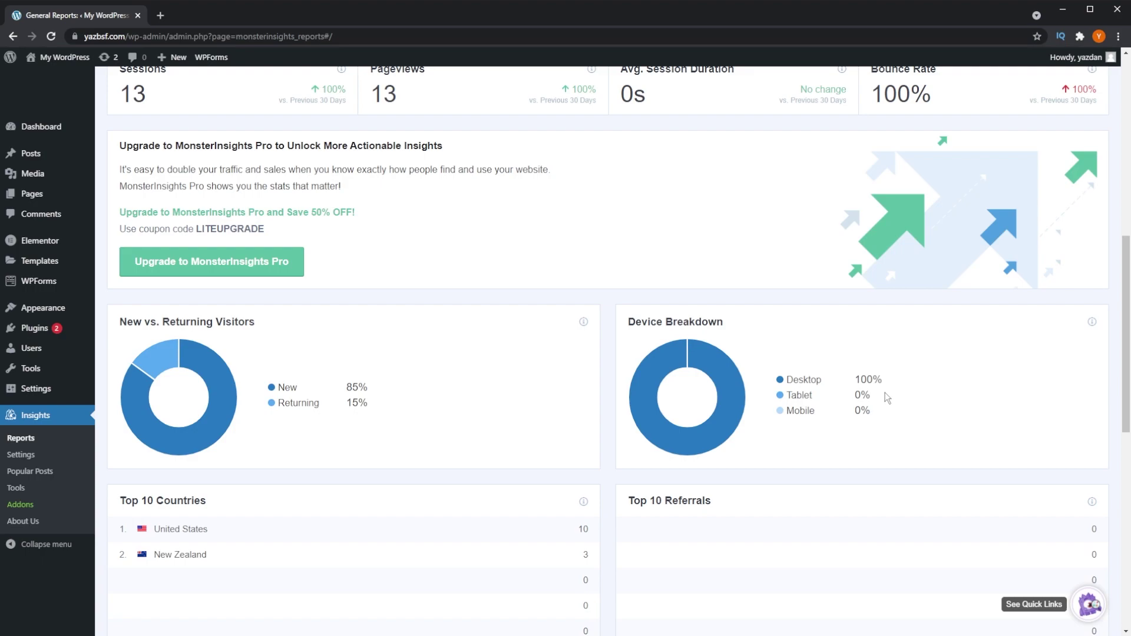
pyautogui.scroll(-2, 885, 394)
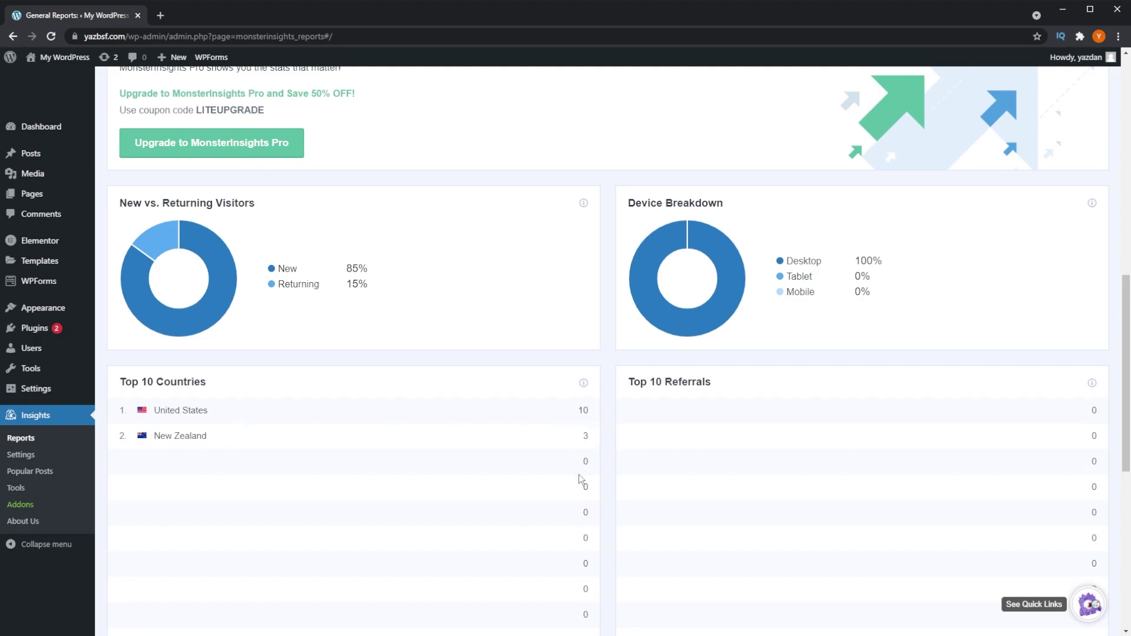
pyautogui.scroll(-1, 580, 479)
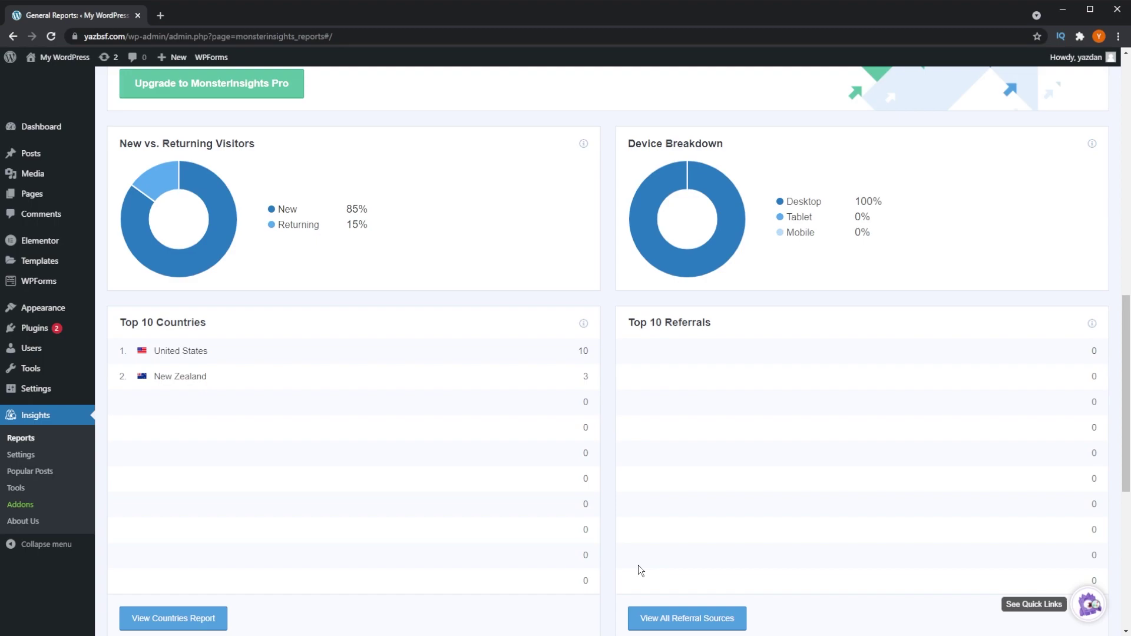
pyautogui.scroll(-7, 698, 560)
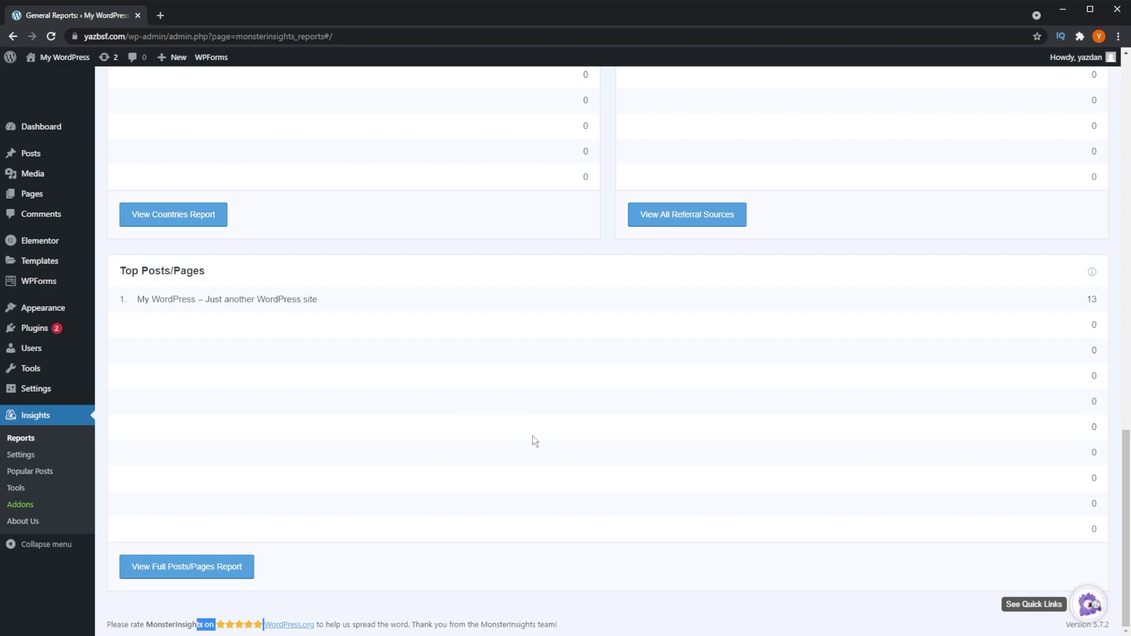
pyautogui.scroll(20, 482, 350)
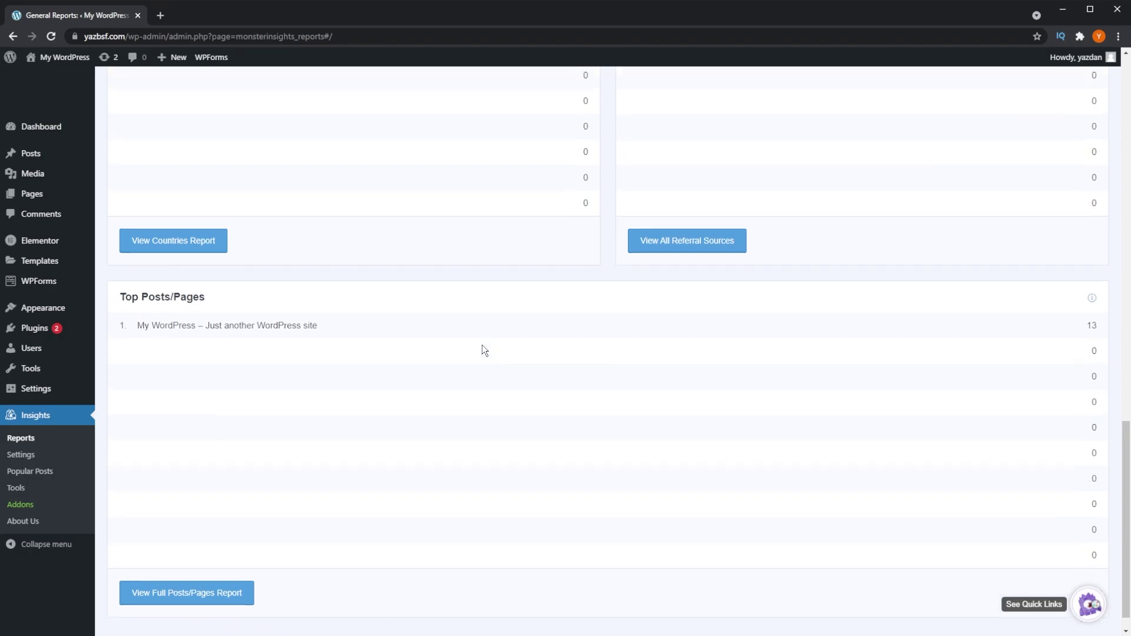
pyautogui.scroll(3, 504, 417)
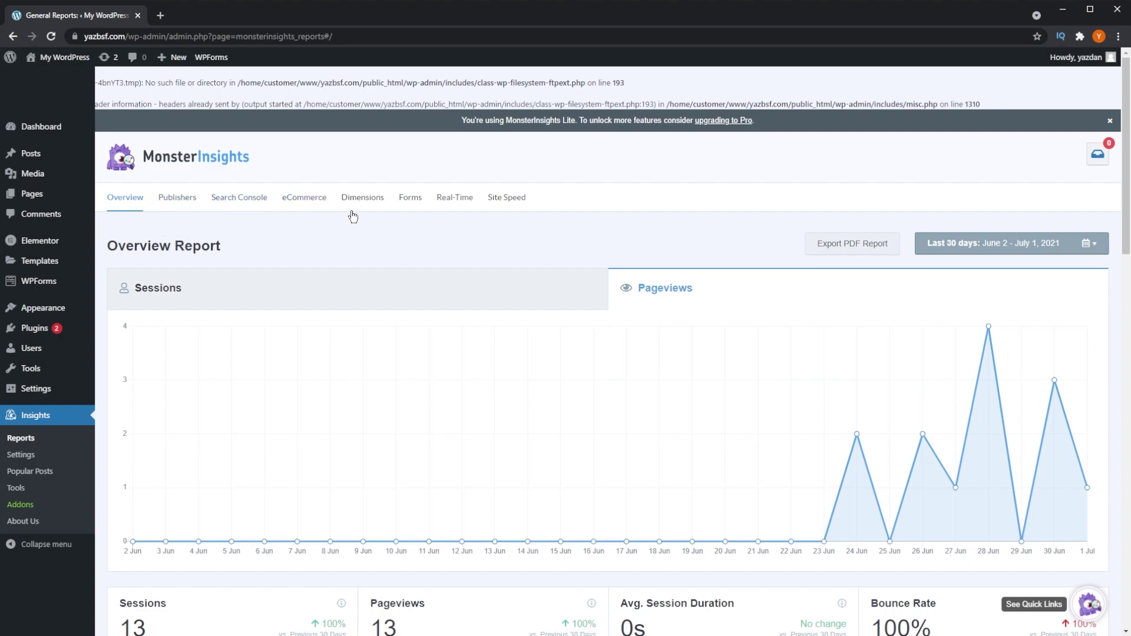
# - View the Publishers, Search Console, eCommerce, Dimensions, Forms, Real-Time and Site Speed reports one after another
pyautogui.click(171, 205)
pyautogui.scroll(-1, 298, 326)
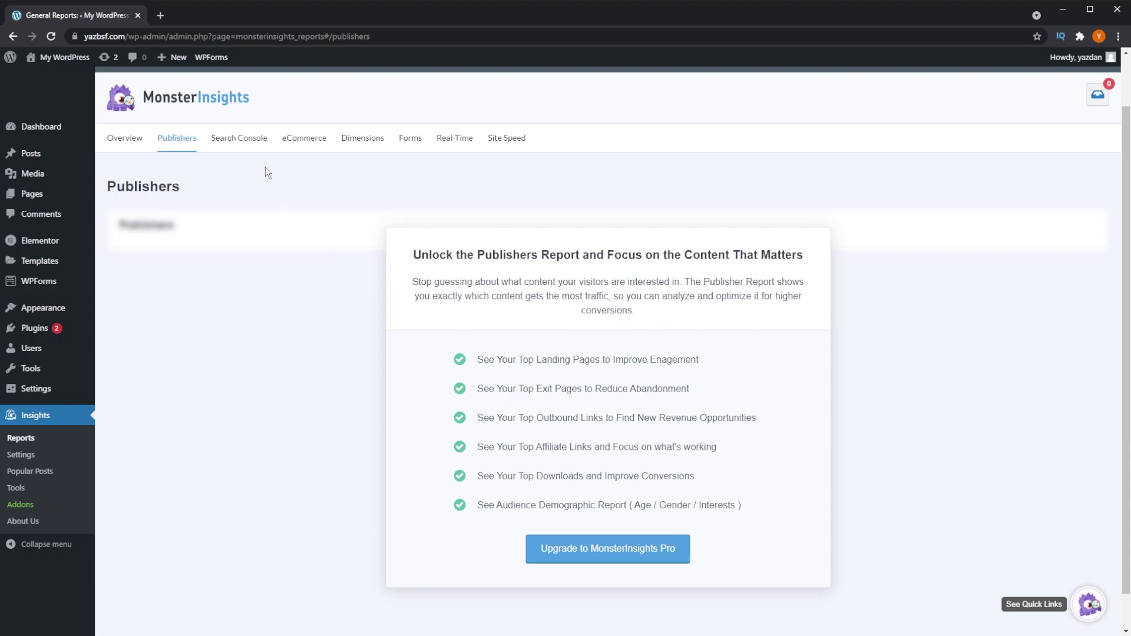
pyautogui.click(248, 148)
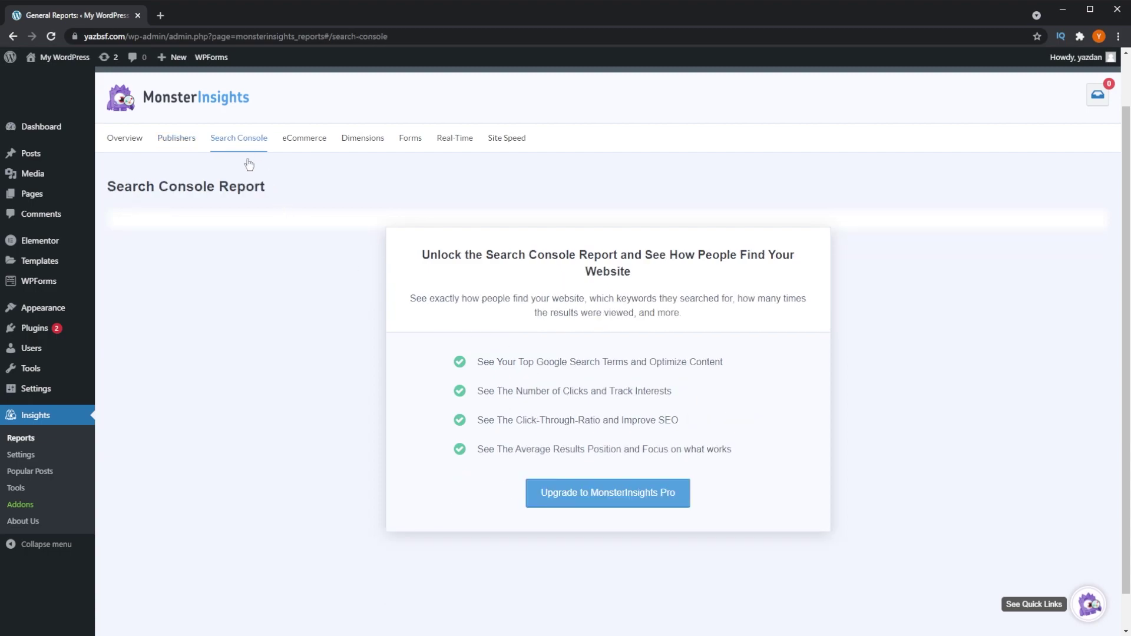
pyautogui.click(314, 148)
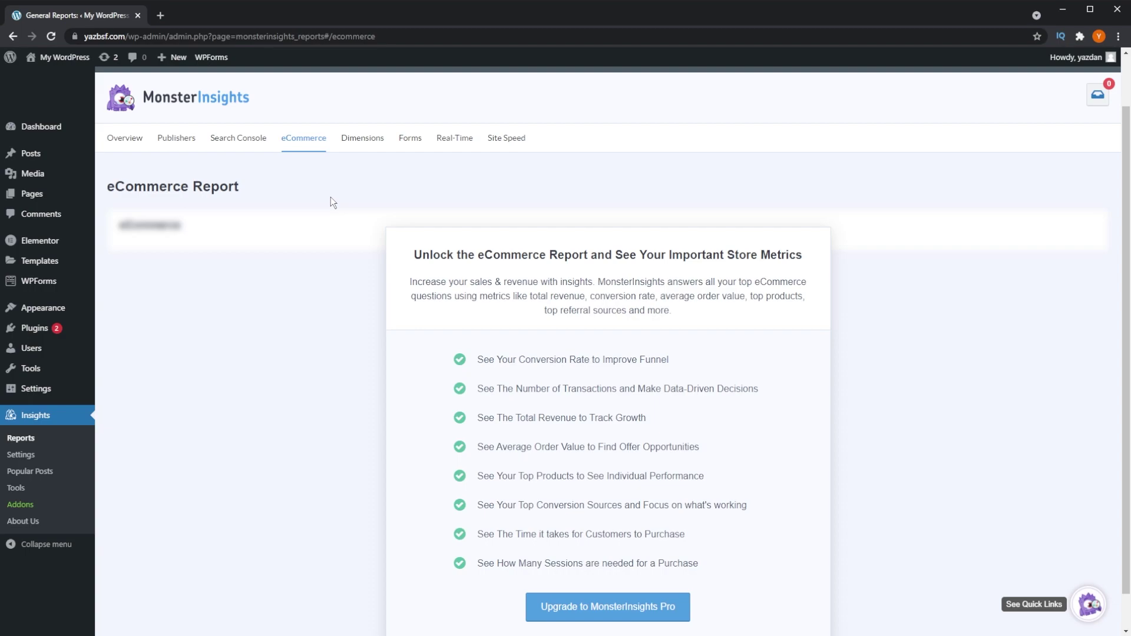
pyautogui.click(380, 151)
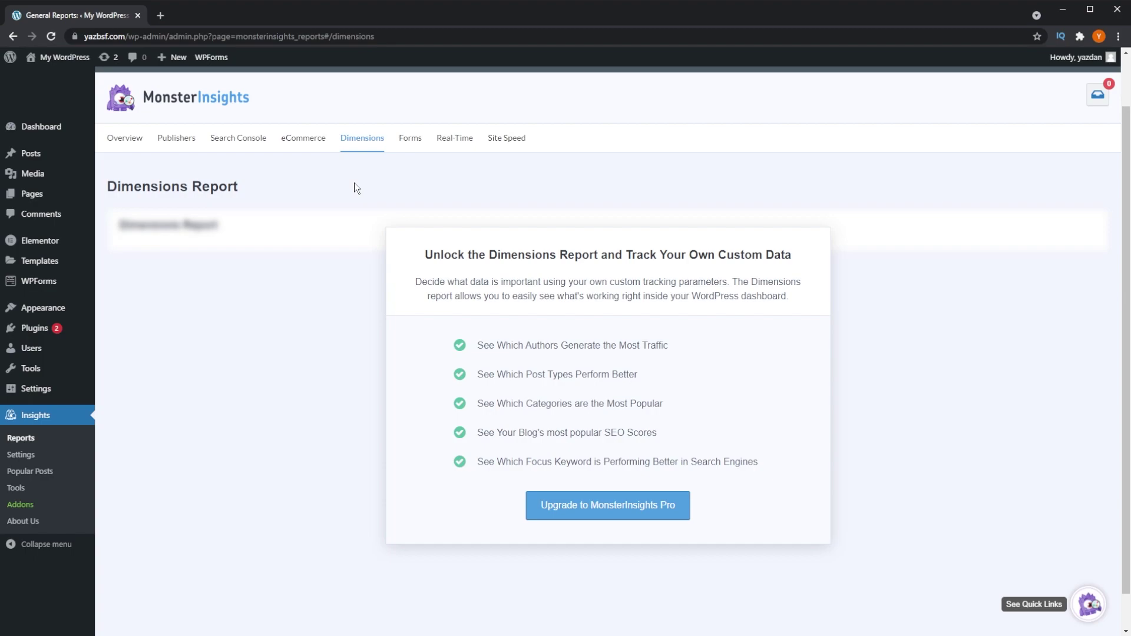
pyautogui.click(403, 149)
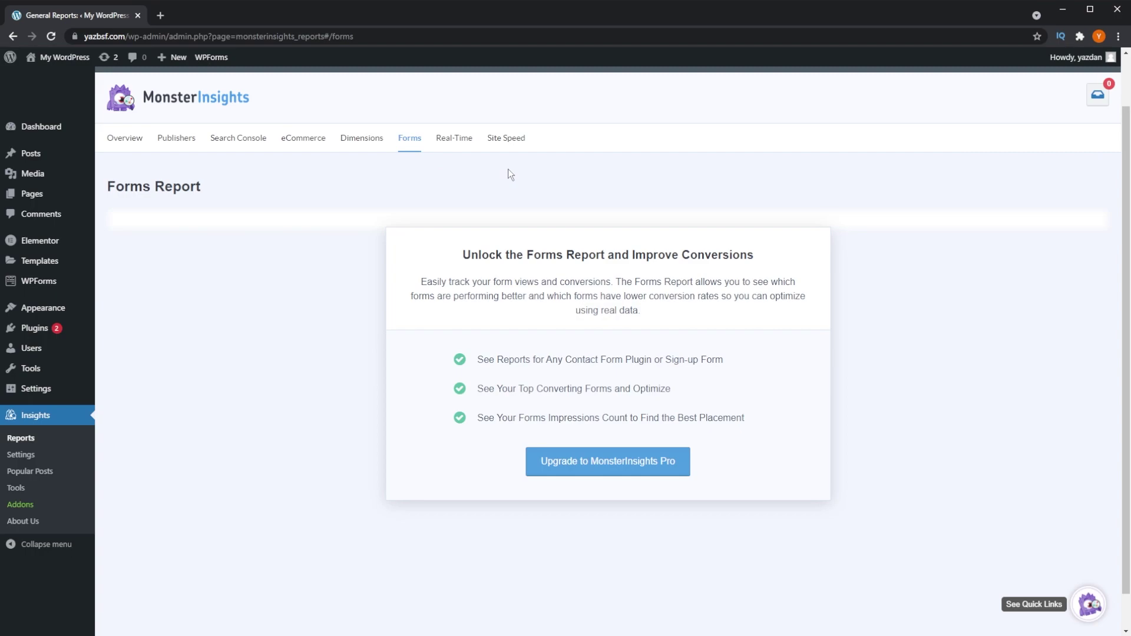
pyautogui.click(457, 140)
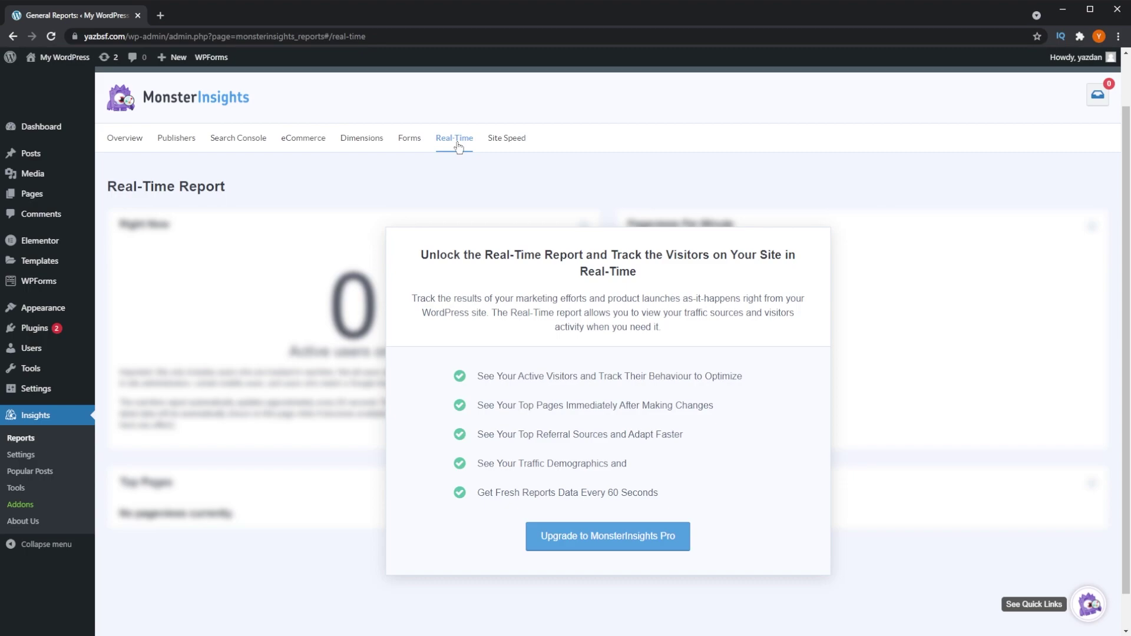
pyautogui.click(500, 144)
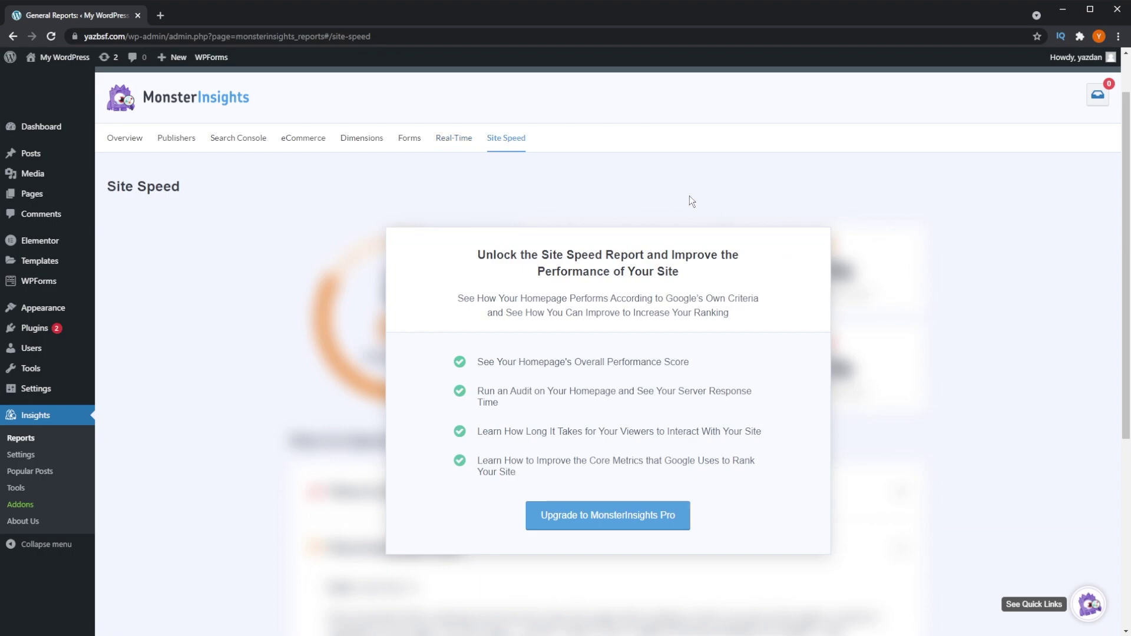
# - Return to the Overview Report and review its sessions chart and the statistics below it once more
pyautogui.click(126, 146)
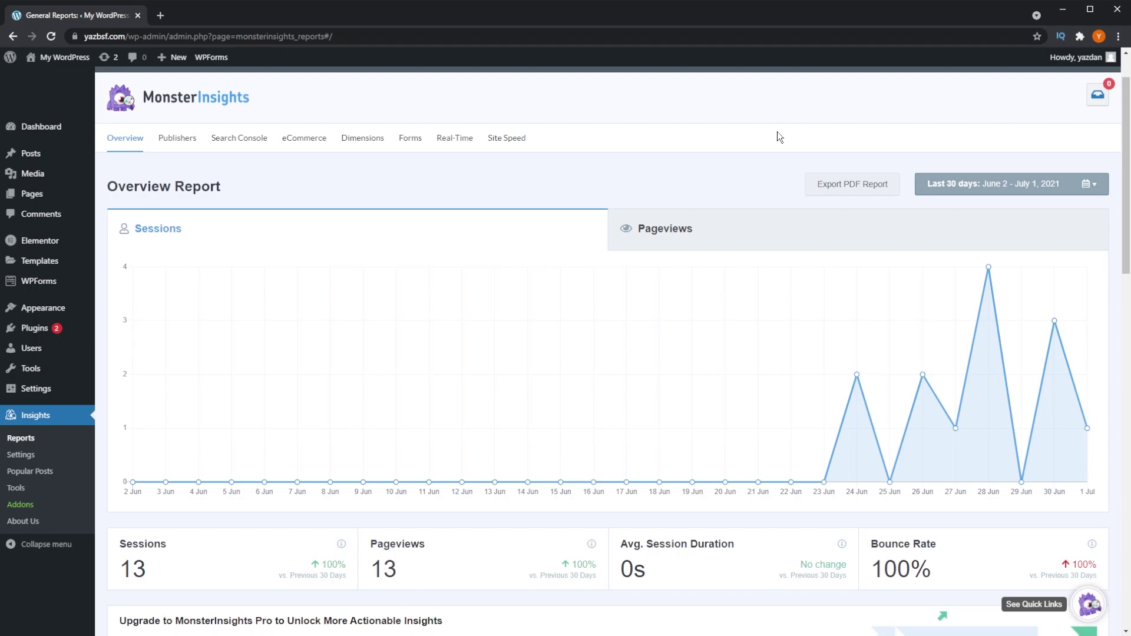
pyautogui.scroll(-8, 779, 271)
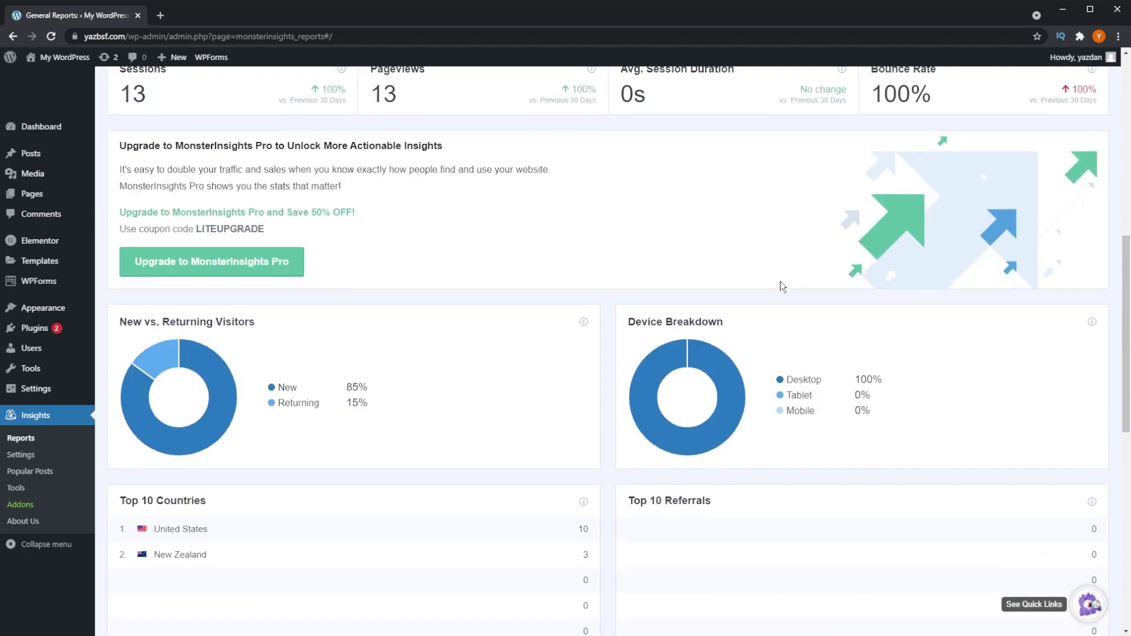
pyautogui.scroll(-6, 939, 300)
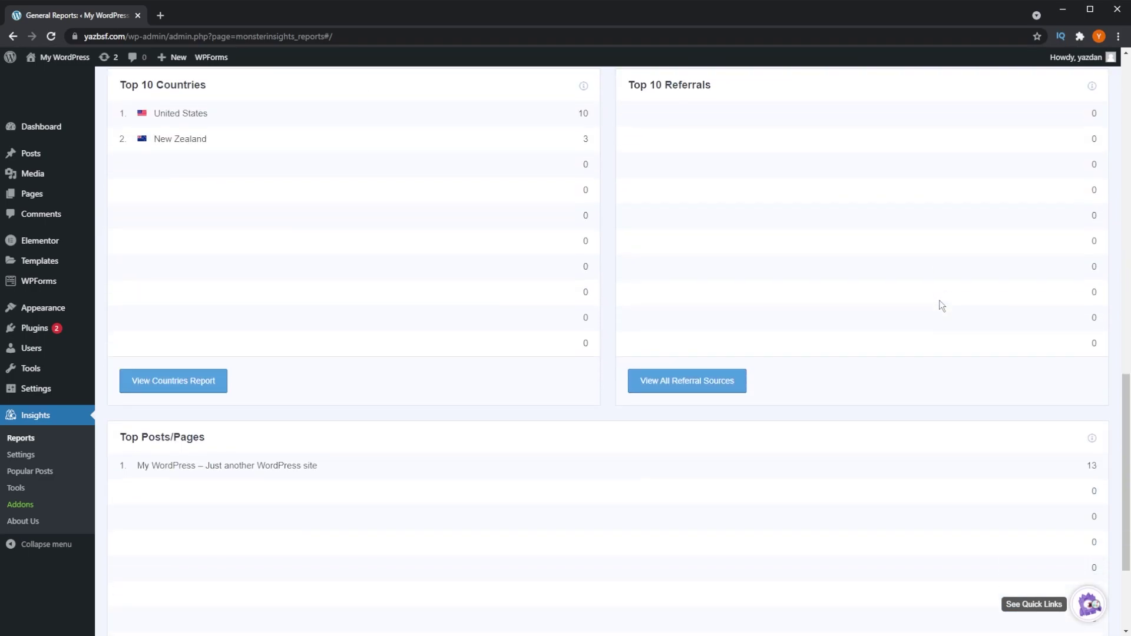
pyautogui.scroll(-3, 939, 300)
pyautogui.scroll(15, 938, 299)
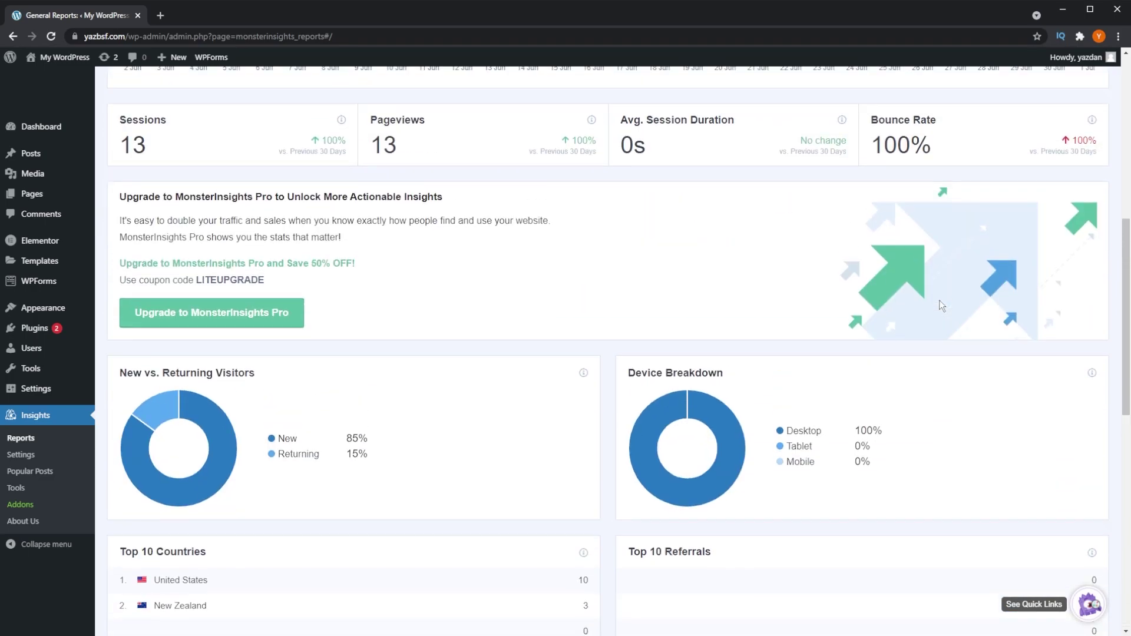
pyautogui.scroll(3, 939, 301)
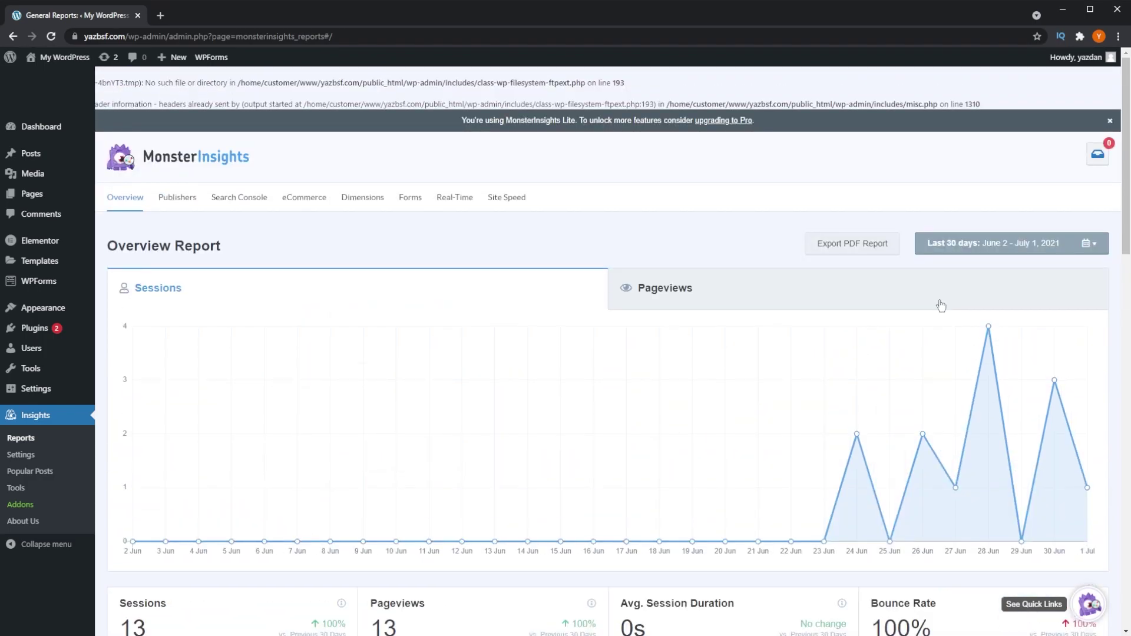
pyautogui.scroll(-1, 940, 305)
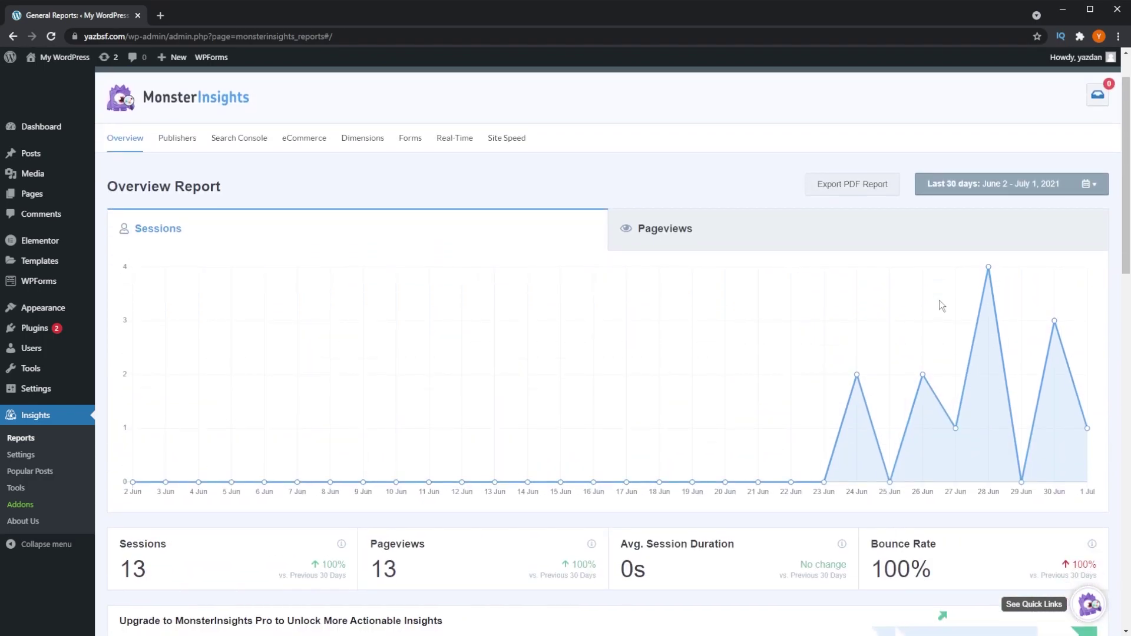